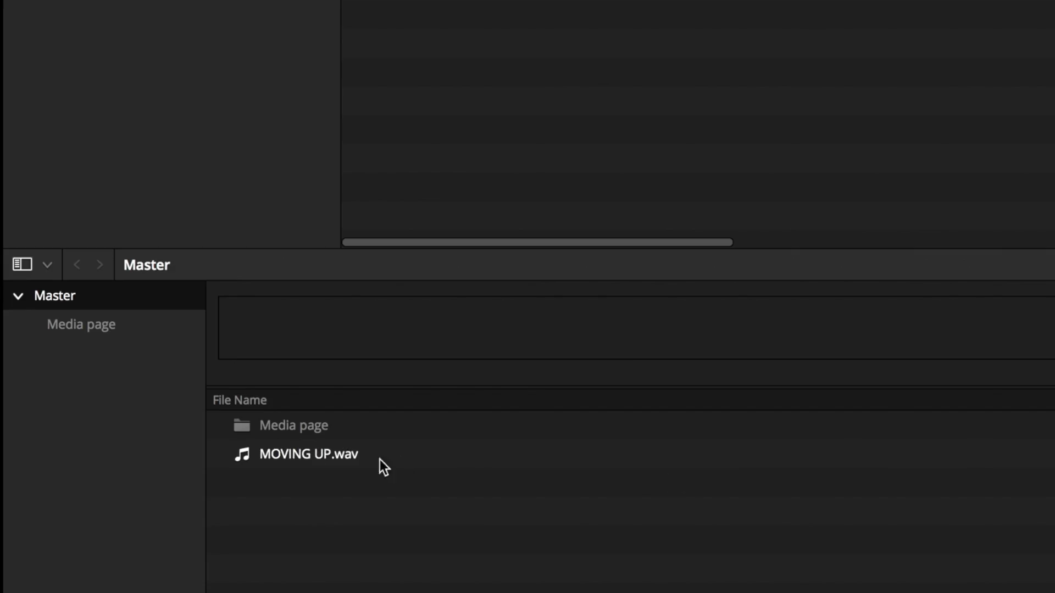
Open the Media page bin in the Media Pool to list its clip and timeline
{"action": "double_click", "coordinate": [243, 428]}
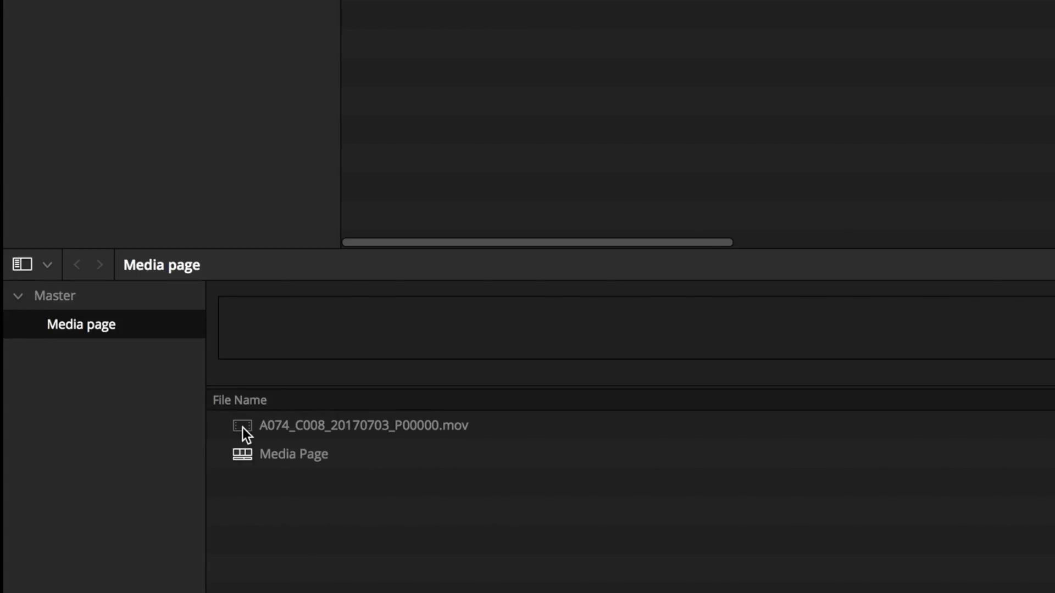
Load the Media Page timeline, then on the Edit page select it in the Timelines smart bin
{"action": "double_click", "coordinate": [241, 456]}
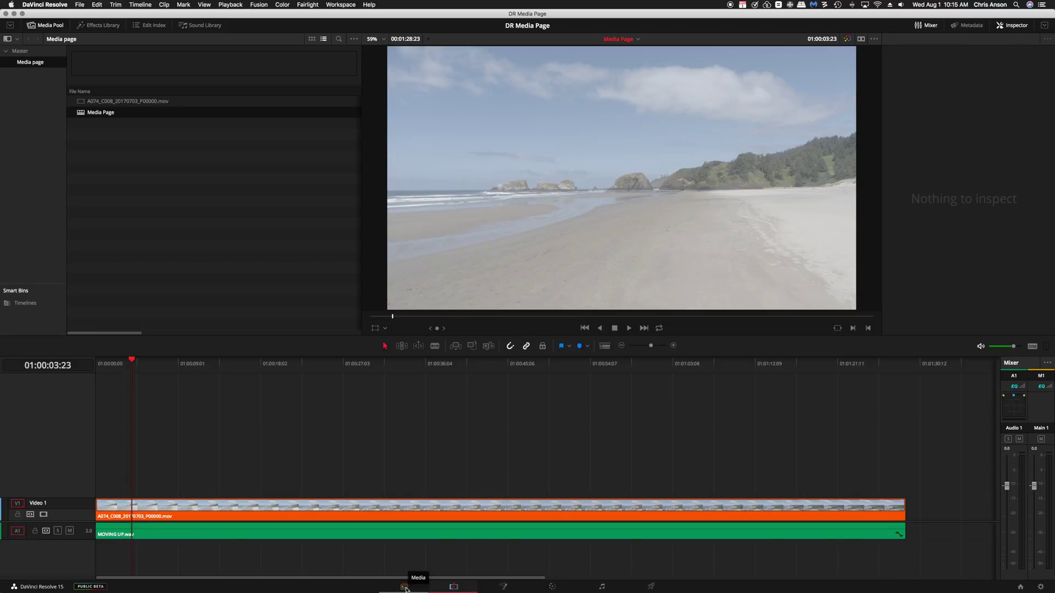
{"action": "left_click", "coordinate": [404, 587]}
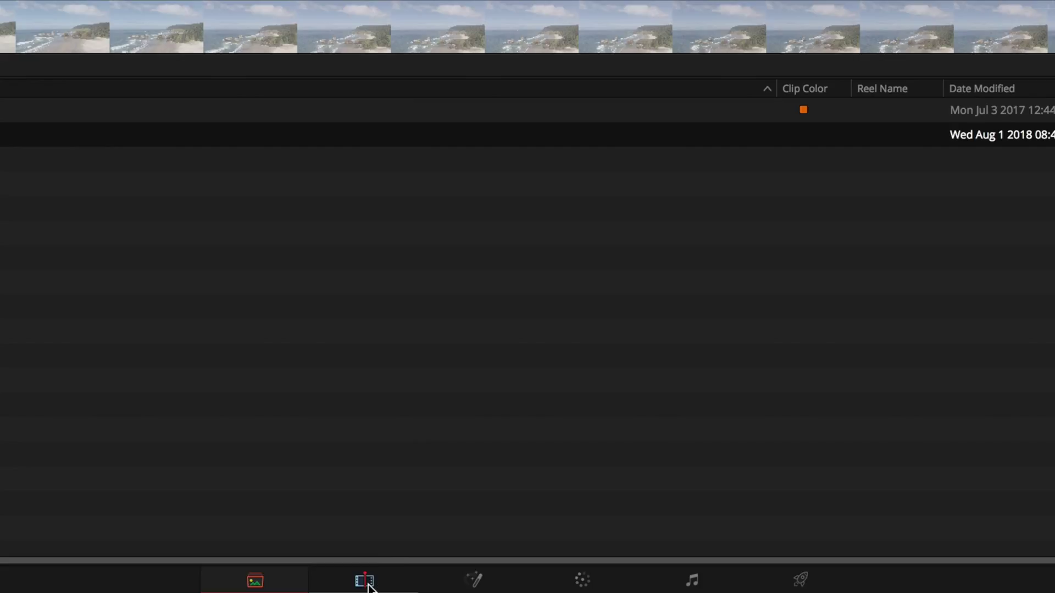
{"action": "left_click", "coordinate": [366, 583]}
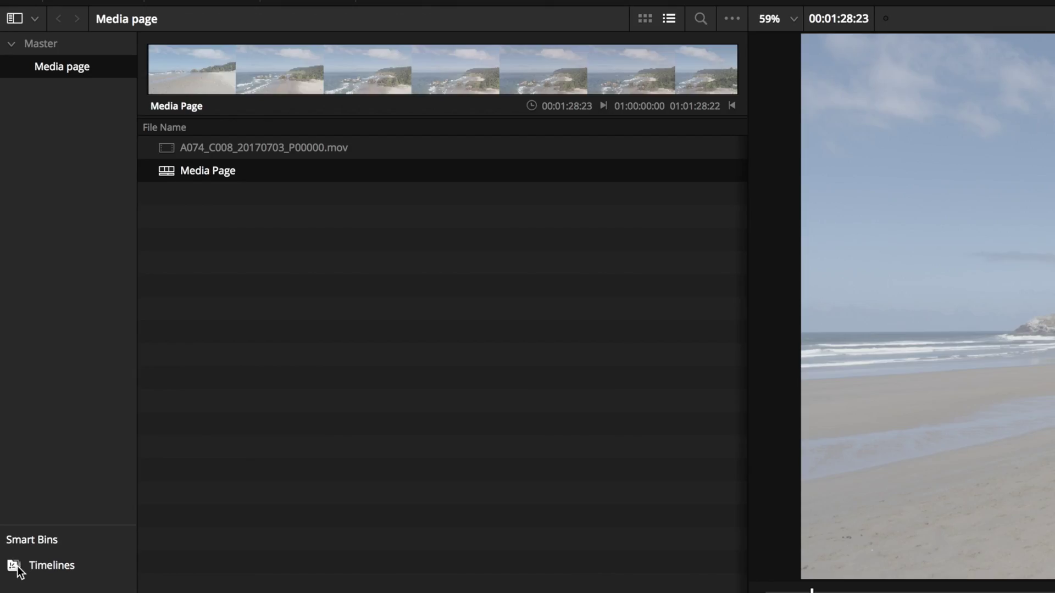
{"action": "left_click", "coordinate": [18, 571]}
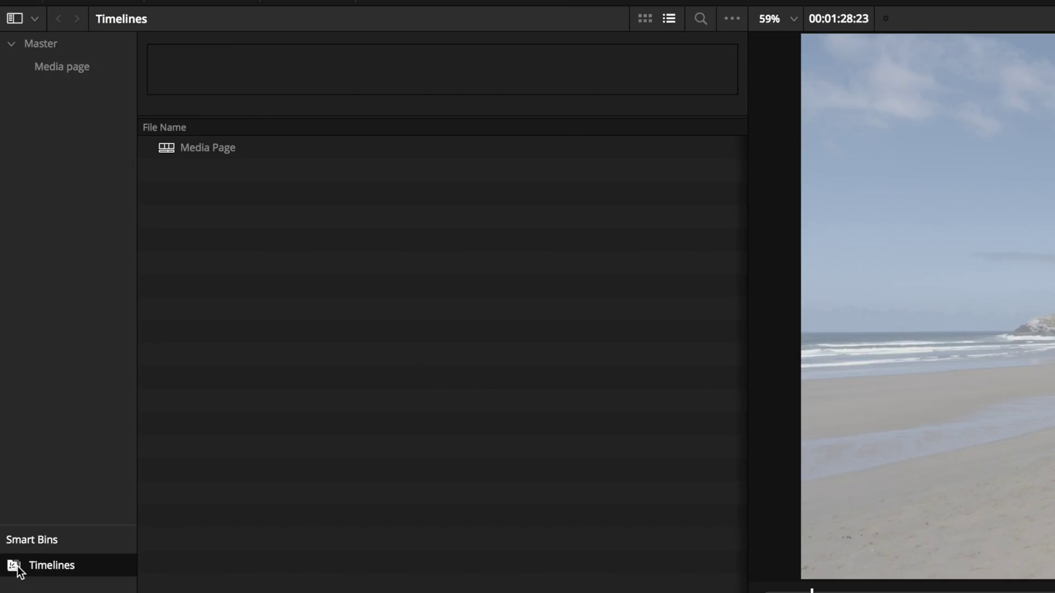
{"action": "left_click", "coordinate": [173, 150]}
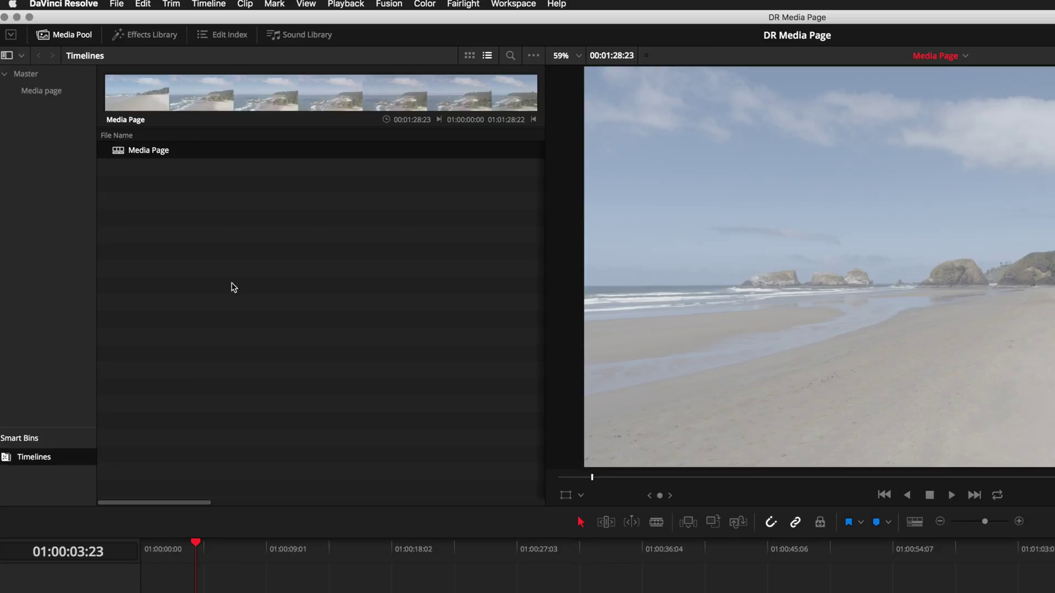
Toggle the panel layout twice, then hide the Media Pool so the viewer widens
{"action": "left_click", "coordinate": [11, 36]}
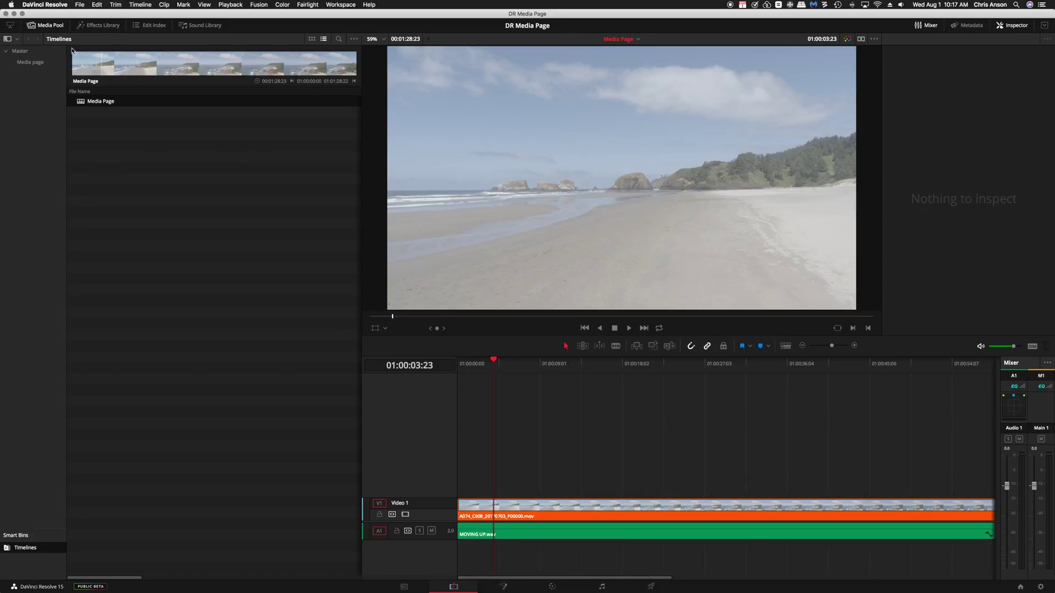
{"action": "left_click", "coordinate": [11, 25]}
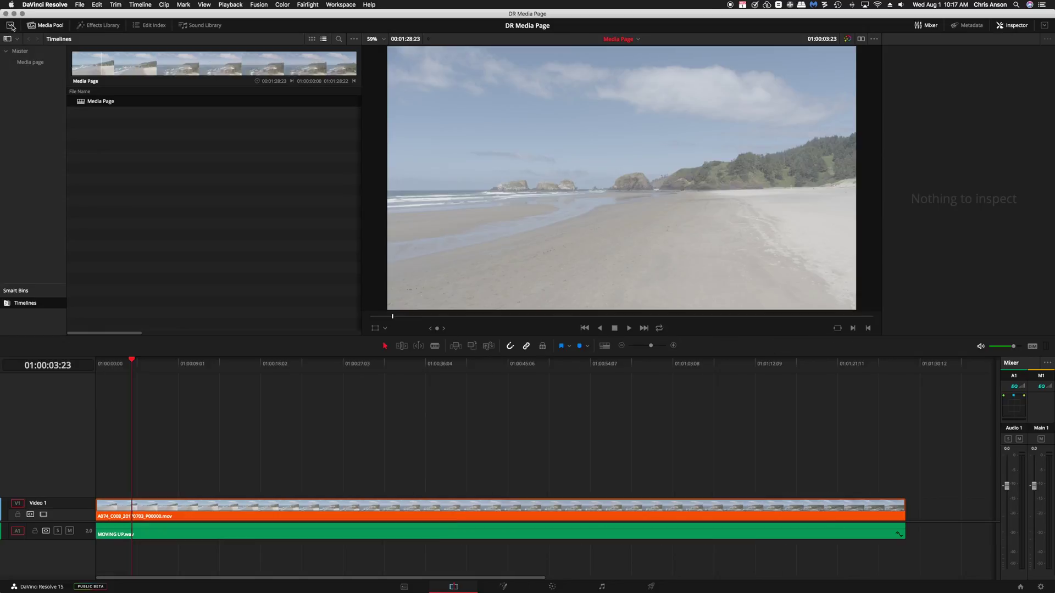
{"action": "left_click", "coordinate": [41, 27]}
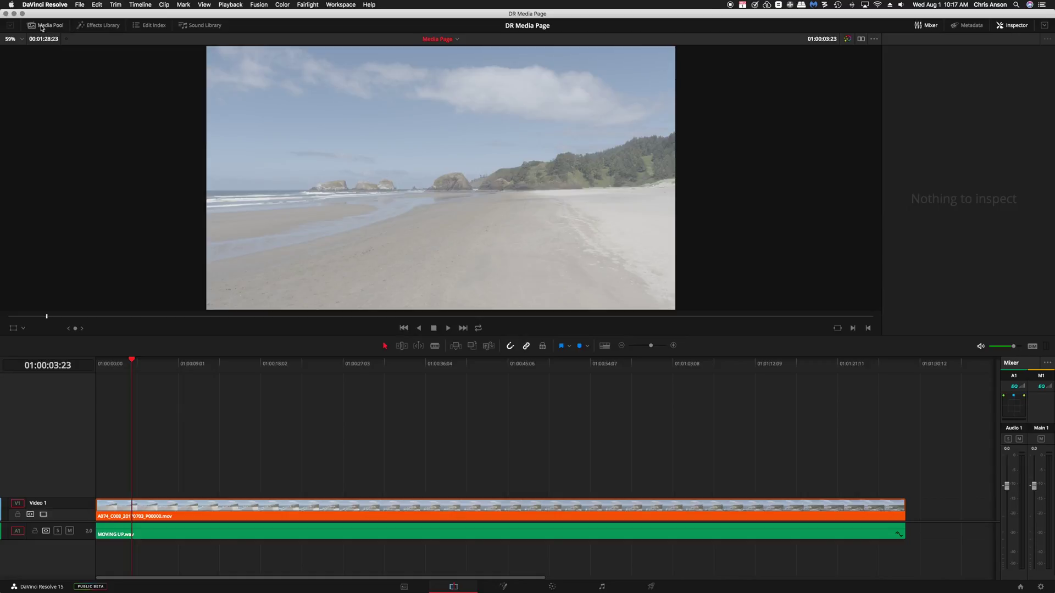
Reopen the Media Pool after viewing the Effects and Sound libraries, and restore the full-width timeline
{"action": "left_click", "coordinate": [41, 28]}
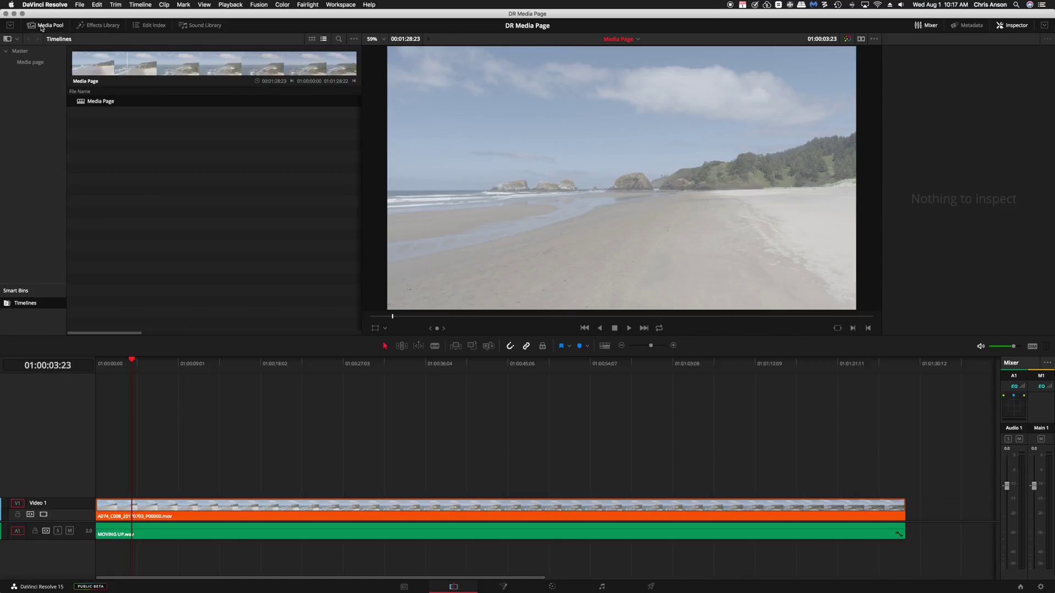
{"action": "left_click", "coordinate": [100, 26]}
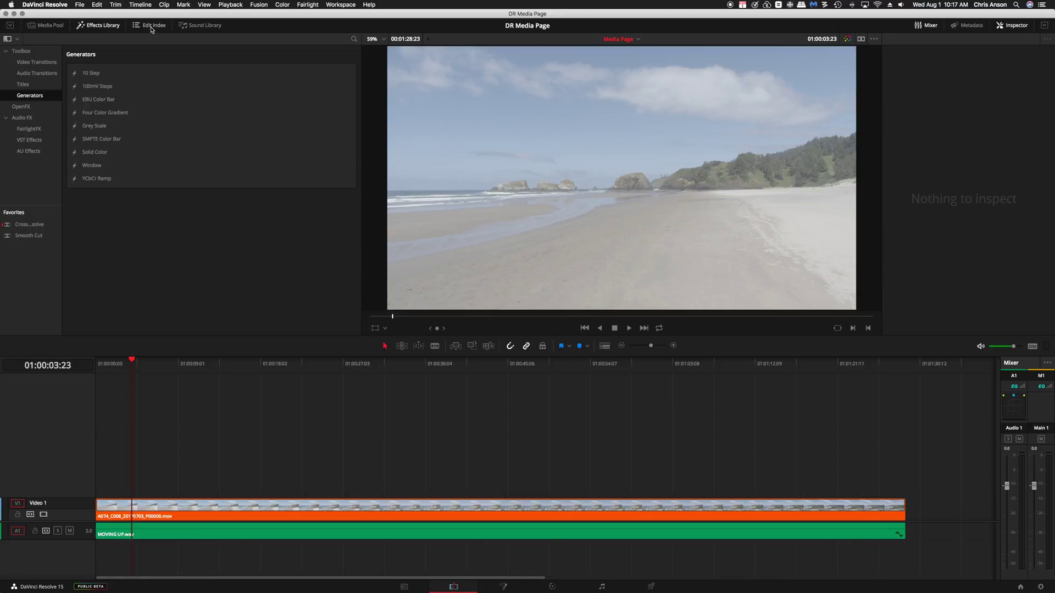
{"action": "left_click", "coordinate": [199, 26]}
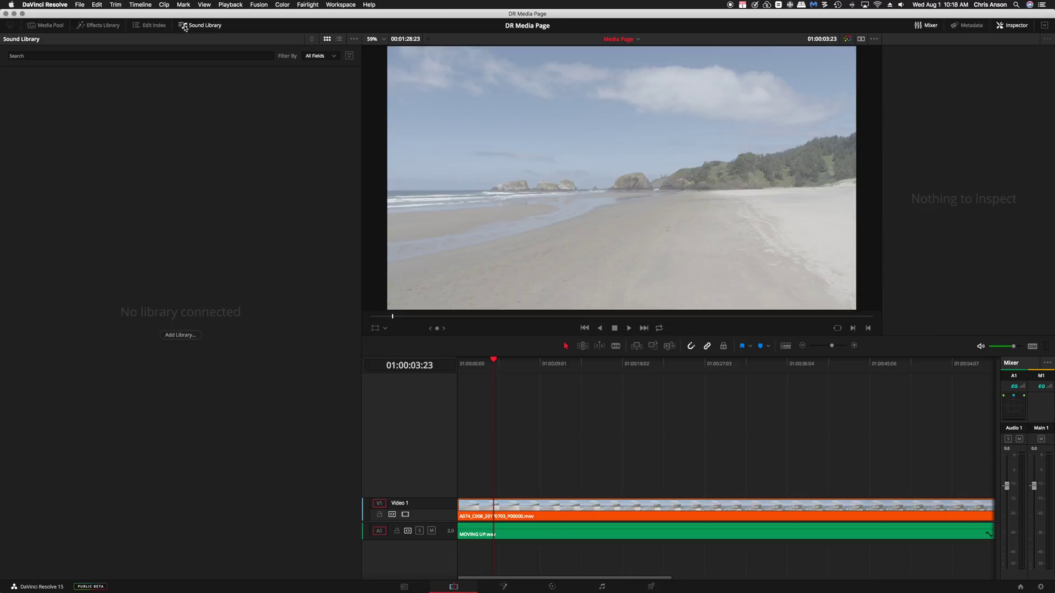
{"action": "left_click", "coordinate": [57, 26]}
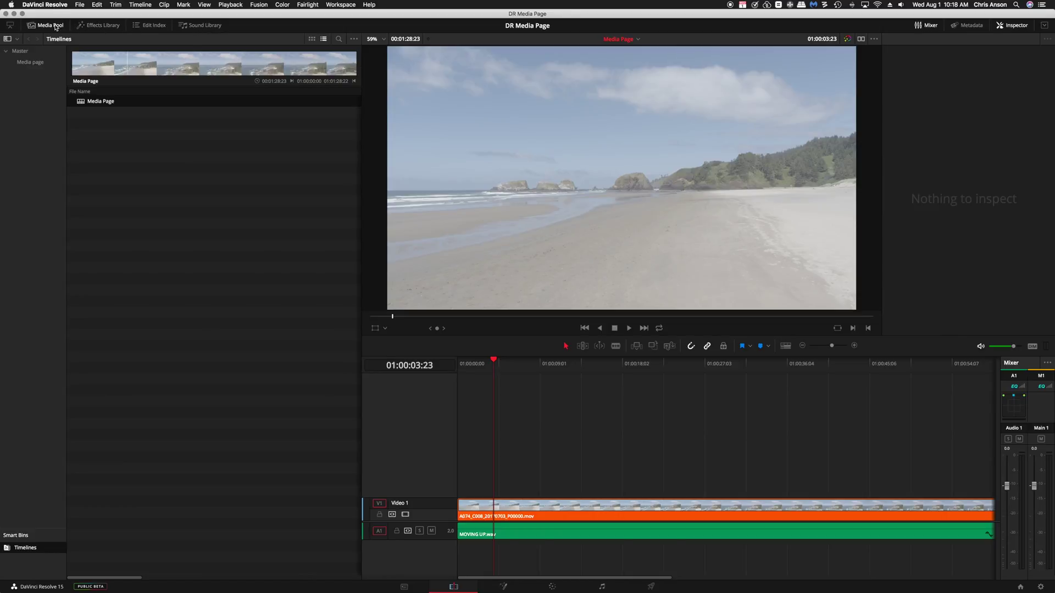
{"action": "left_click", "coordinate": [10, 26]}
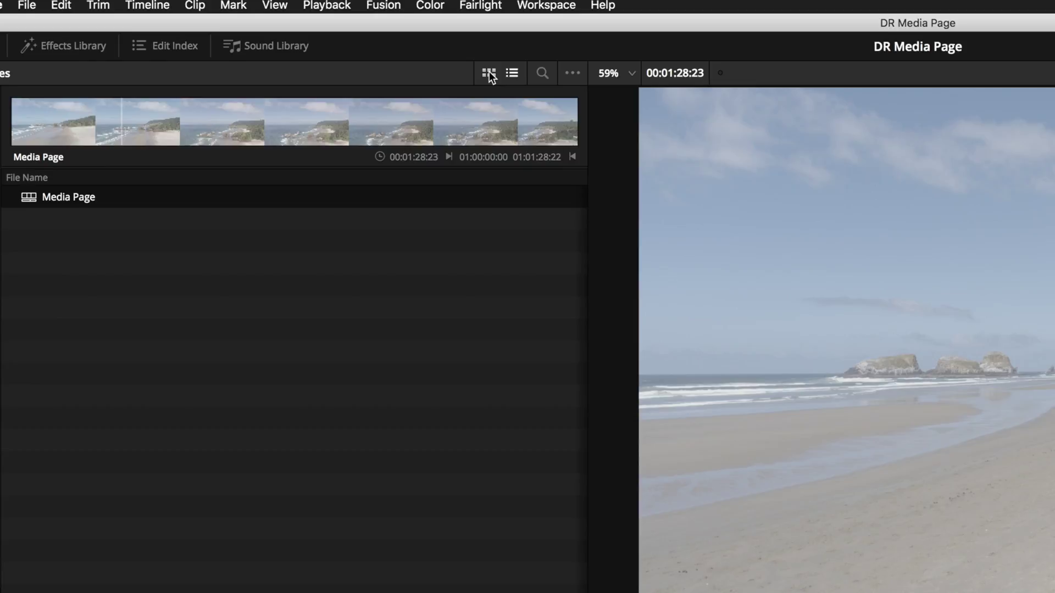
Try enlarged thumbnail view, return to list view, and check the search's Filter by fields
{"action": "left_click", "coordinate": [489, 72]}
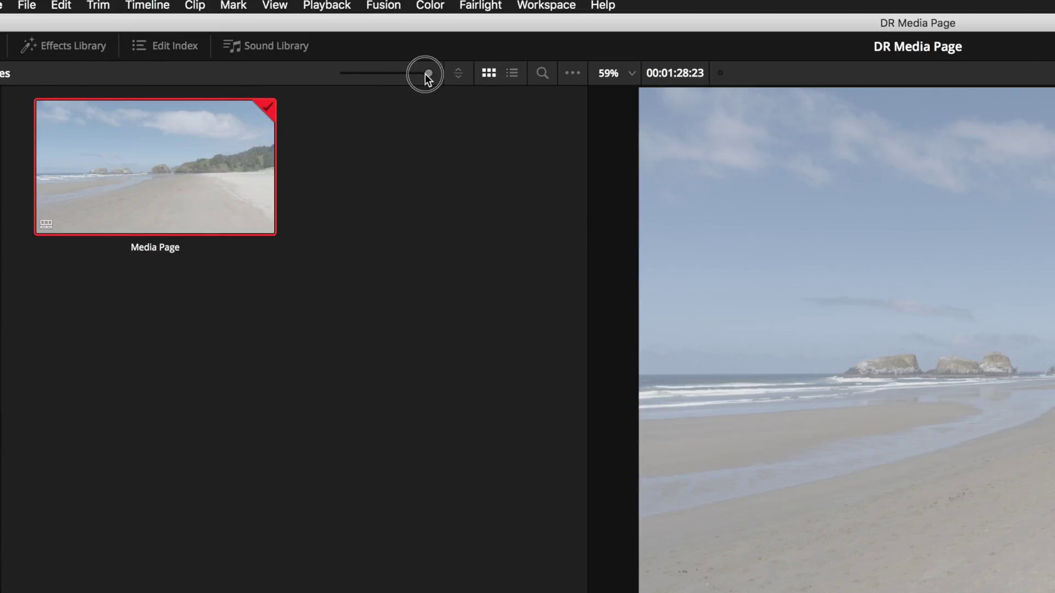
{"action": "mouse_move", "coordinate": [426, 75]}
{"action": "left_mouse_down"}
{"action": "mouse_move", "coordinate": [358, 77]}
{"action": "mouse_move", "coordinate": [434, 80]}
{"action": "left_mouse_up"}
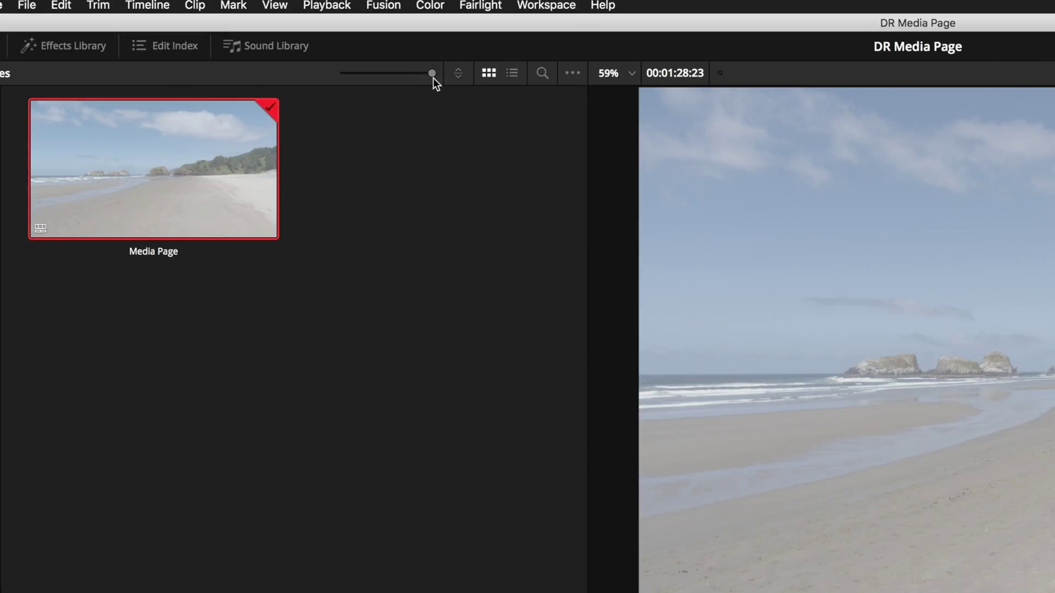
{"action": "left_click", "coordinate": [511, 73]}
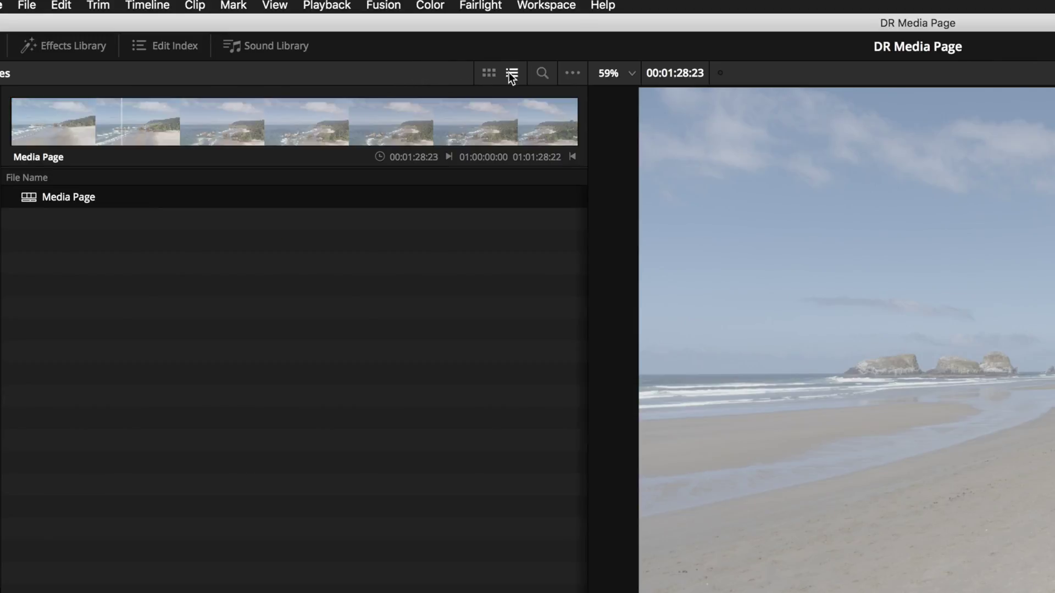
{"action": "left_click", "coordinate": [542, 74]}
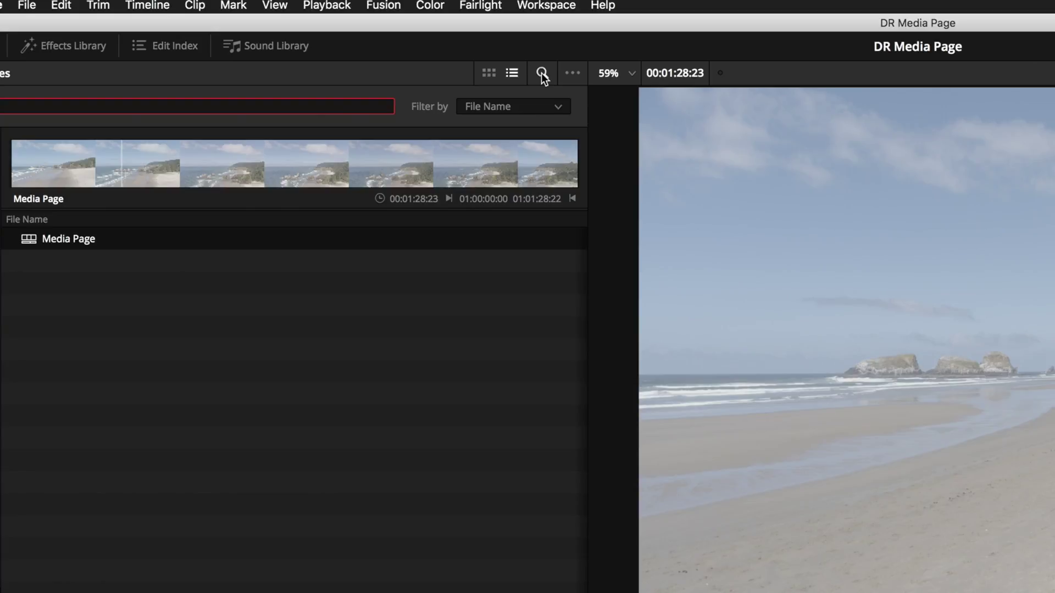
{"action": "left_click", "coordinate": [552, 110]}
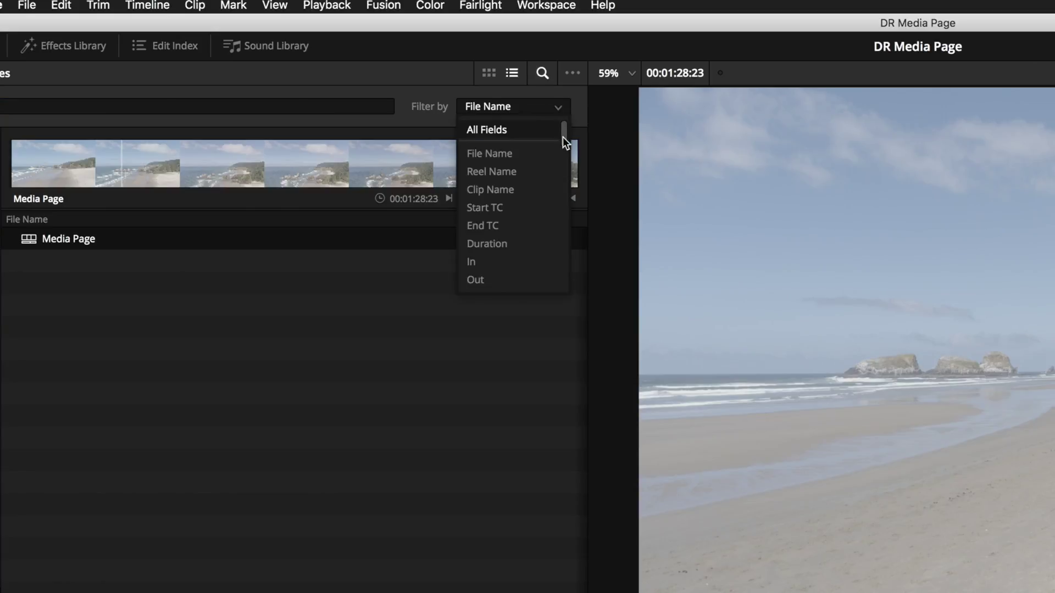
{"action": "scroll", "coordinate": [563, 137], "scroll_direction": "down", "scroll_amount": 10}
{"action": "scroll", "coordinate": [565, 153], "scroll_direction": "up", "scroll_amount": 10}
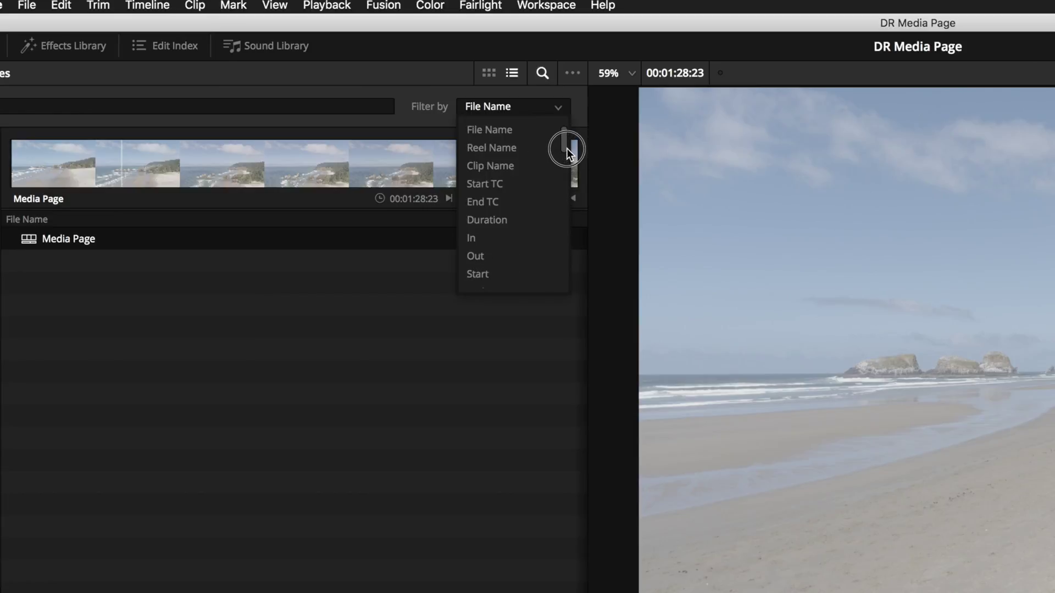
Toggle Show Filmstrip and Show Audio Waveforms in the Media Pool's ⋯ display options
{"action": "left_click", "coordinate": [574, 73]}
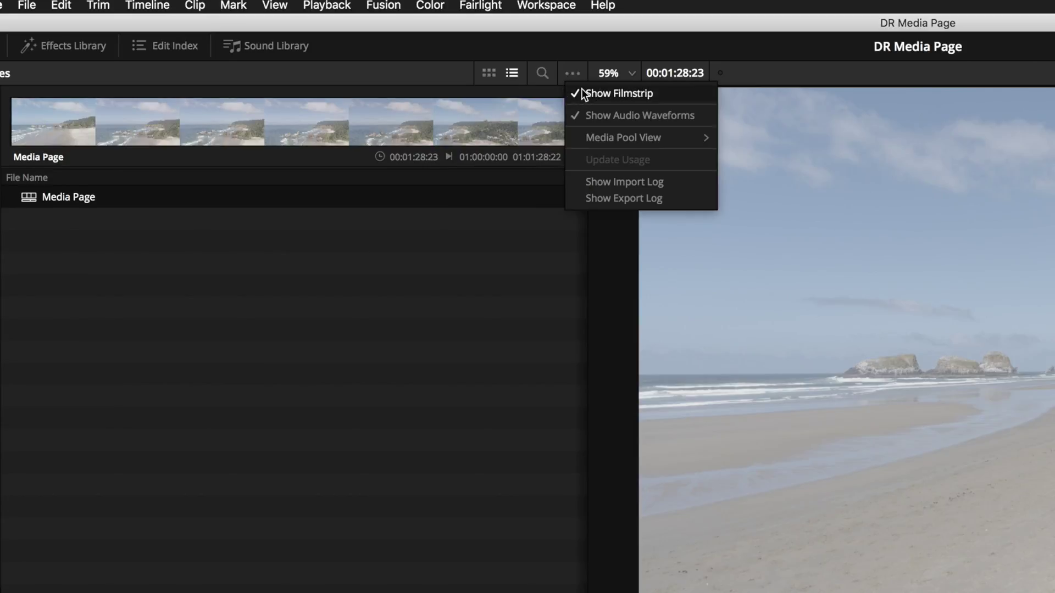
{"action": "left_click", "coordinate": [582, 90]}
{"action": "left_click", "coordinate": [577, 73]}
{"action": "left_click", "coordinate": [583, 92]}
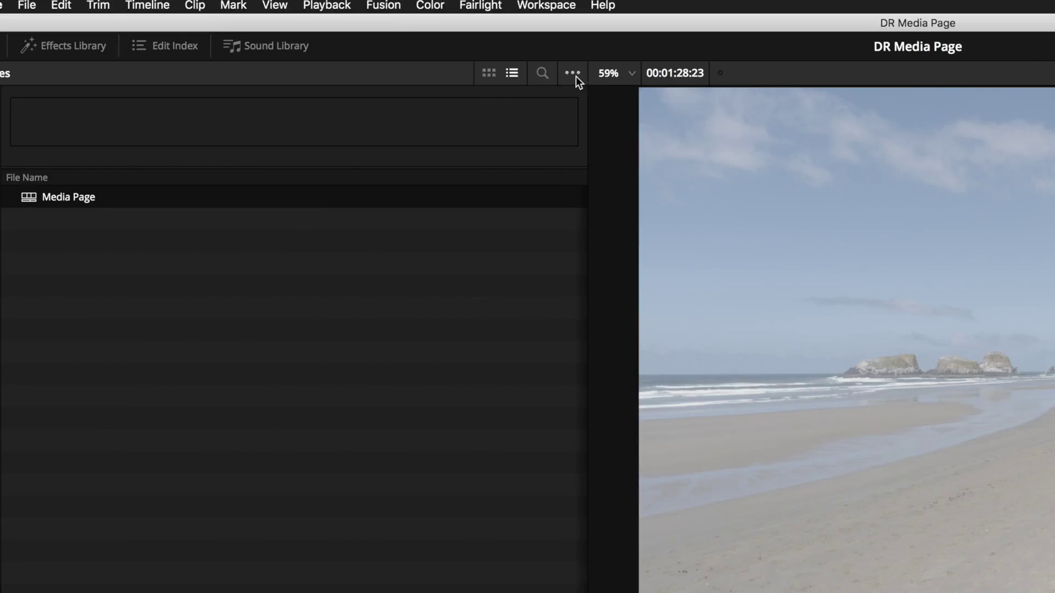
{"action": "left_click", "coordinate": [575, 74]}
{"action": "left_click", "coordinate": [599, 113]}
{"action": "left_click", "coordinate": [568, 76]}
{"action": "left_click", "coordinate": [599, 113]}
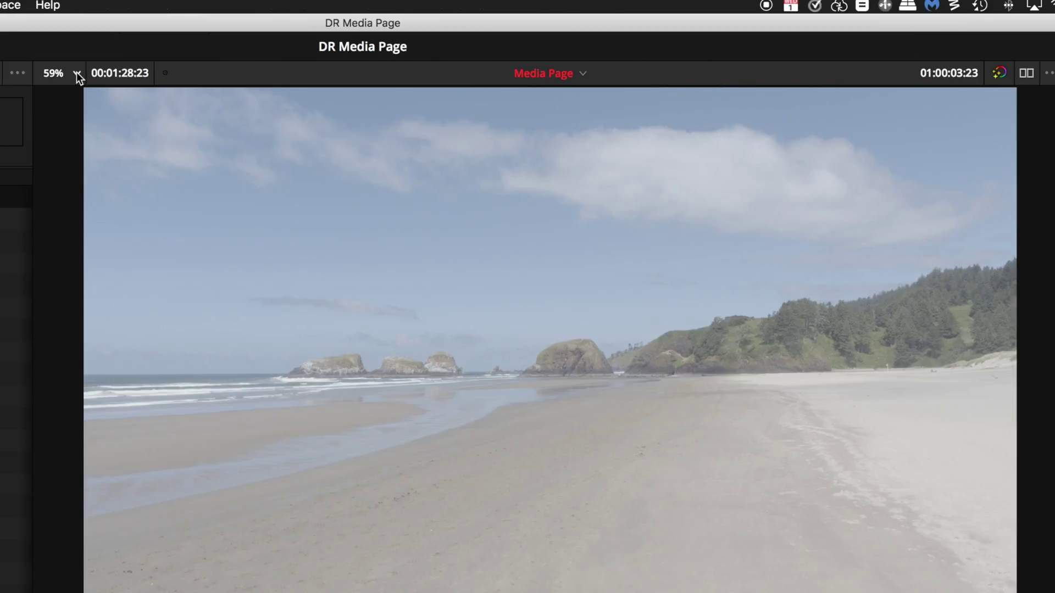
Try viewer zoom at 200% and 25%, then fit the beach clip to the viewer
{"action": "left_click", "coordinate": [632, 74]}
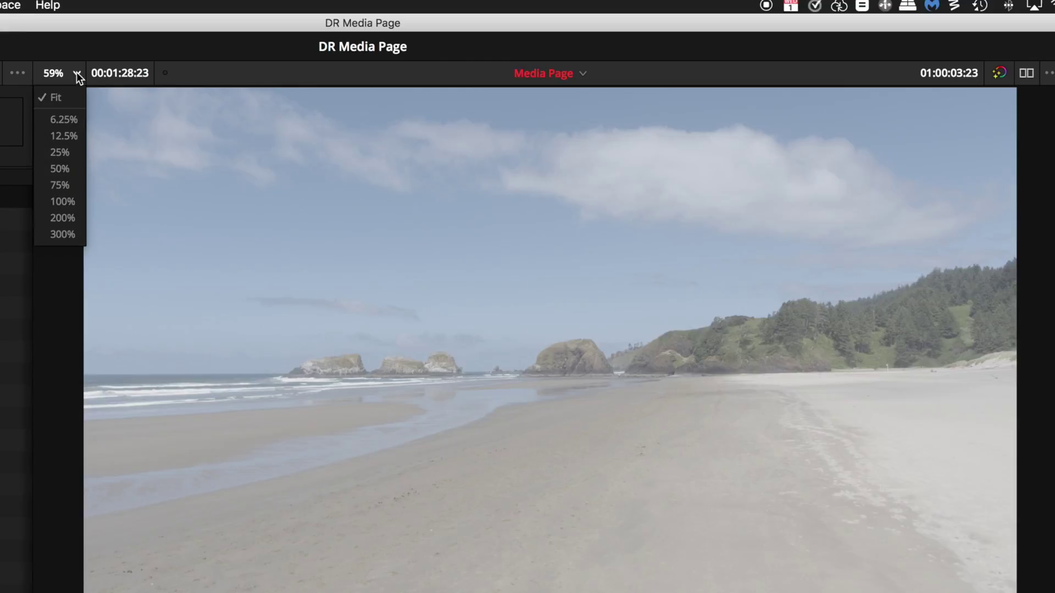
{"action": "left_click", "coordinate": [57, 222]}
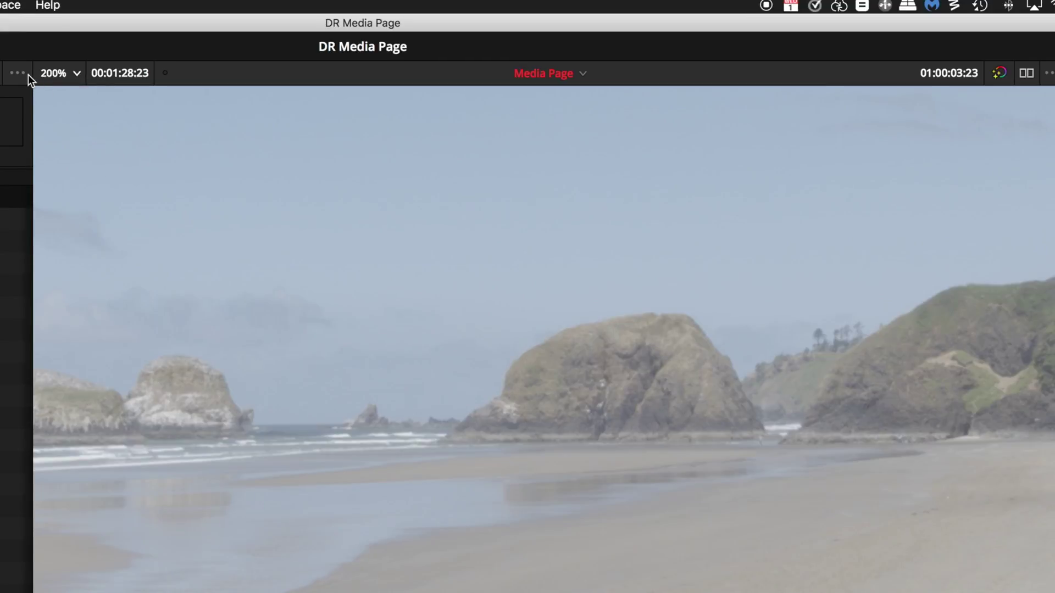
{"action": "left_click", "coordinate": [71, 74]}
{"action": "left_click", "coordinate": [61, 153]}
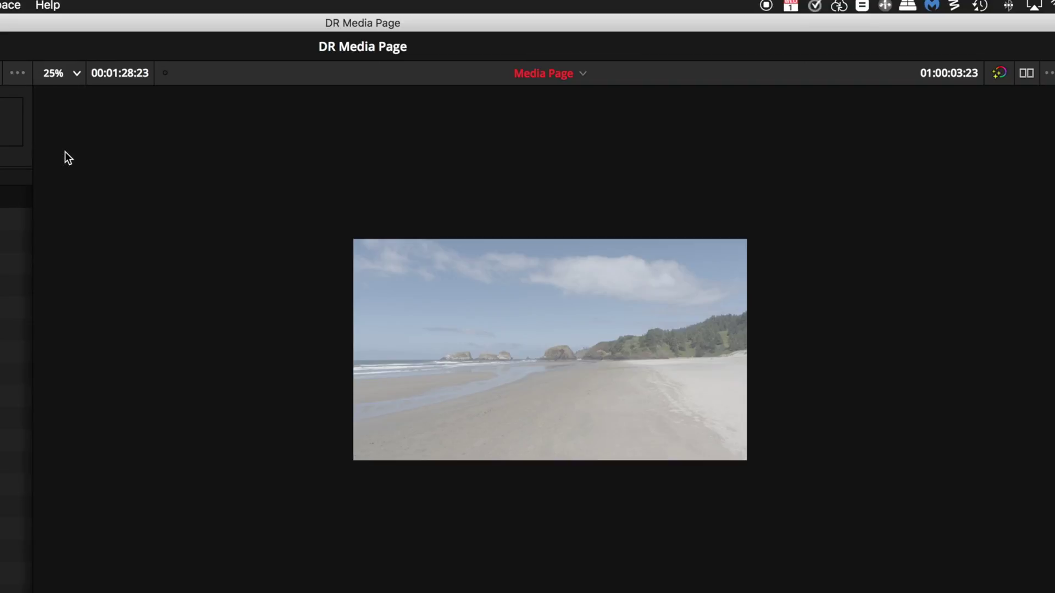
{"action": "left_click", "coordinate": [75, 71]}
{"action": "left_click", "coordinate": [56, 94]}
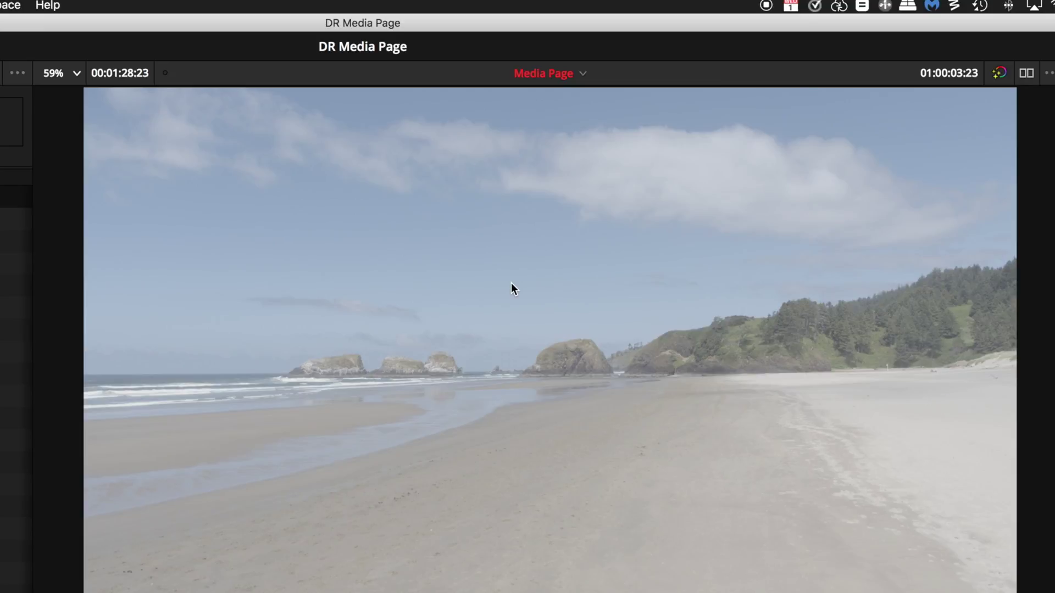
Scroll over the viewer, zooming out and in until it reads 35%
{"action": "scroll", "coordinate": [511, 282], "scroll_direction": "down", "scroll_amount": 5}
{"action": "scroll", "coordinate": [511, 282], "scroll_direction": "up", "scroll_amount": 4}
{"action": "scroll", "coordinate": [511, 283], "scroll_direction": "down", "scroll_amount": 2}
{"action": "scroll", "coordinate": [511, 282], "scroll_direction": "down", "scroll_amount": 3}
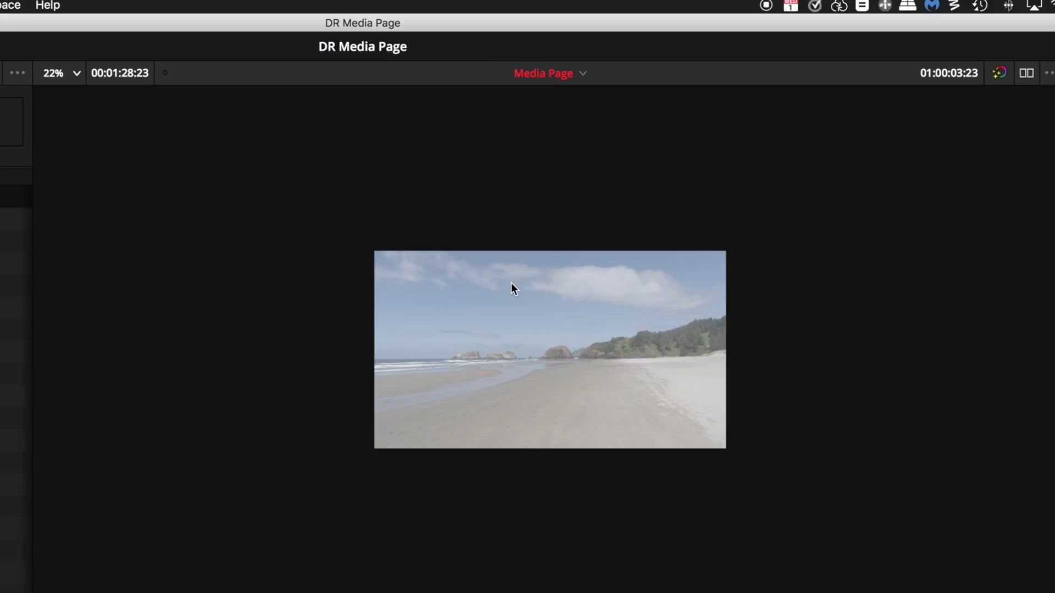
{"action": "scroll", "coordinate": [510, 282], "scroll_direction": "up", "scroll_amount": 6}
{"action": "scroll", "coordinate": [511, 282], "scroll_direction": "down", "scroll_amount": 5}
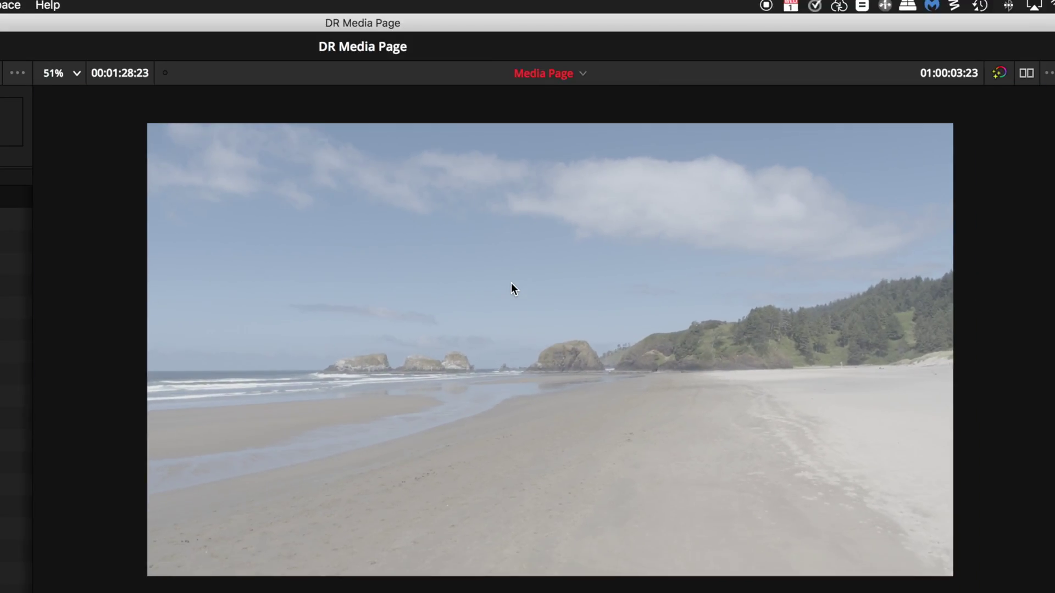
{"action": "scroll", "coordinate": [511, 282], "scroll_direction": "up", "scroll_amount": 2}
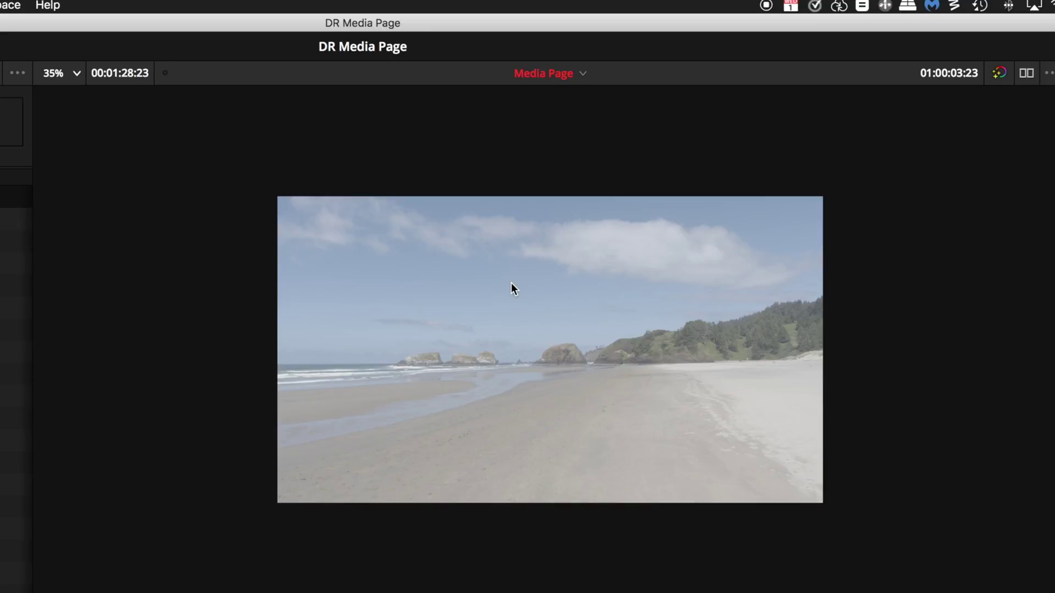
{"action": "left_click", "coordinate": [583, 74]}
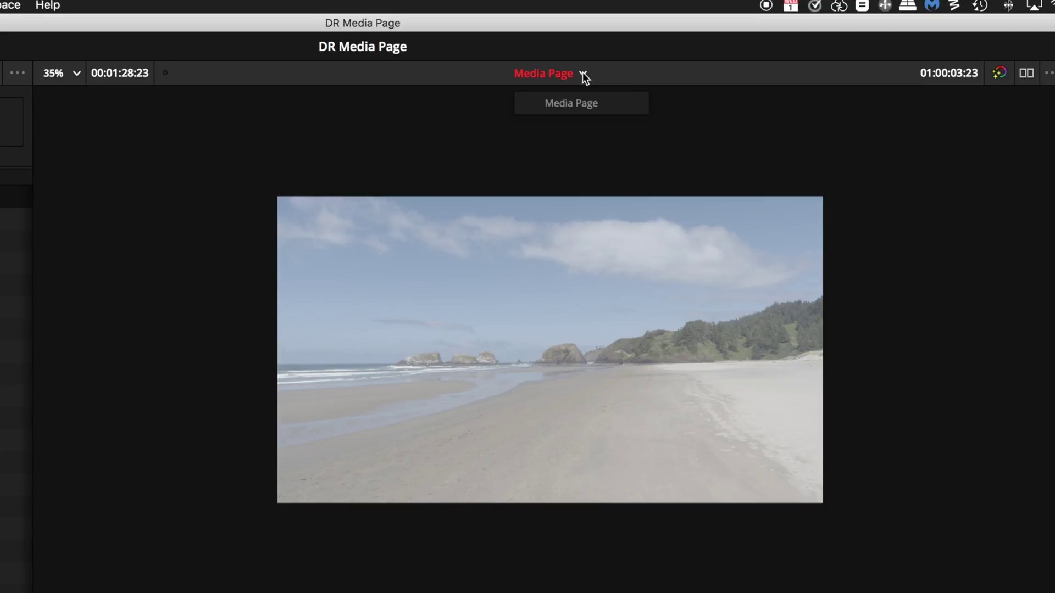
{"action": "left_click", "coordinate": [583, 74]}
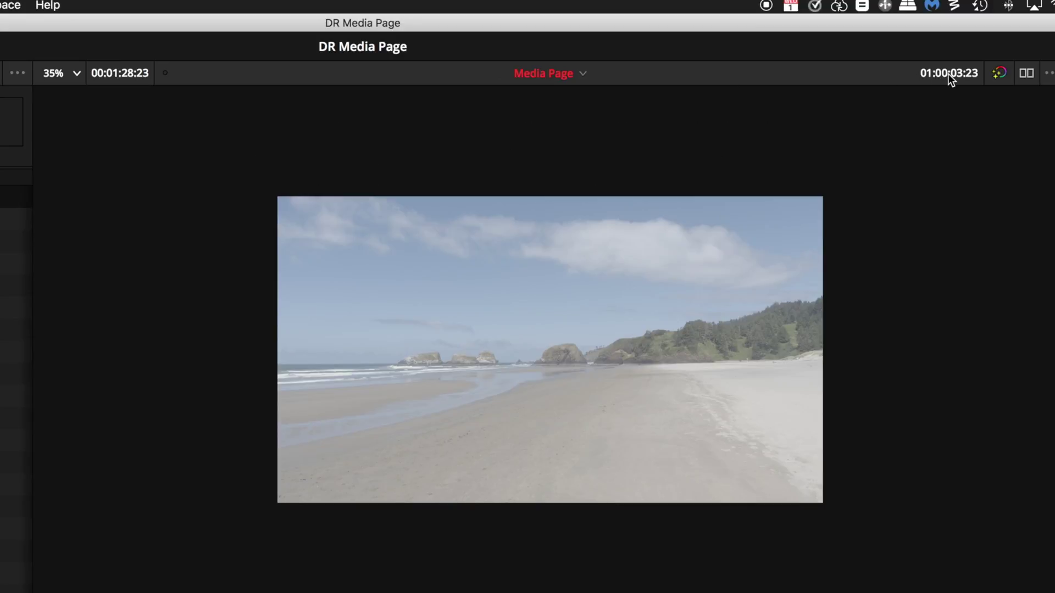
Switch between single and dual viewers, ending with side-by-side source and timeline viewers
{"action": "left_click", "coordinate": [1029, 74]}
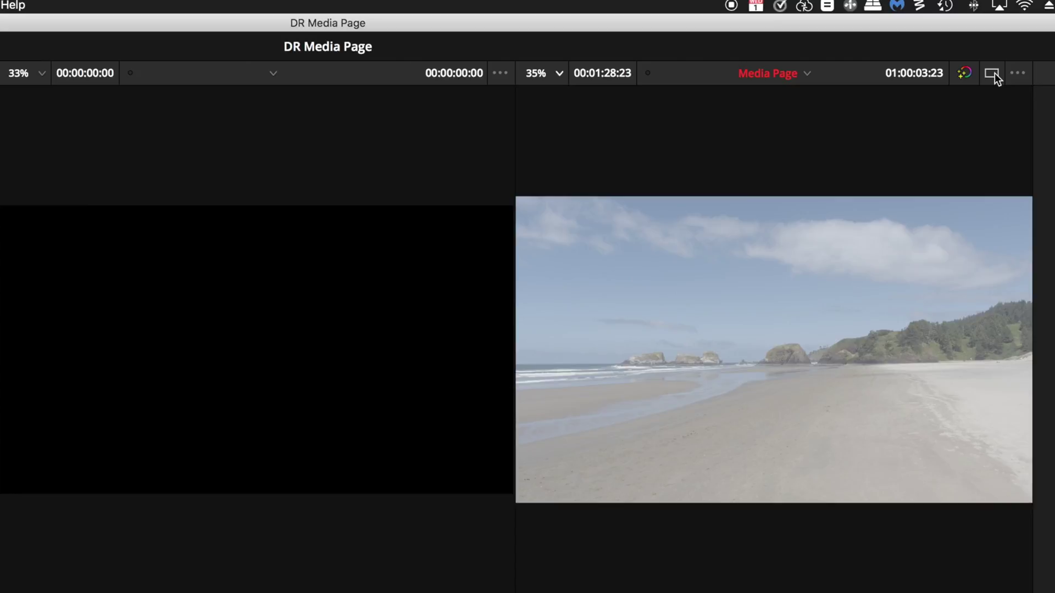
{"action": "left_click", "coordinate": [994, 73]}
{"action": "left_click", "coordinate": [995, 73]}
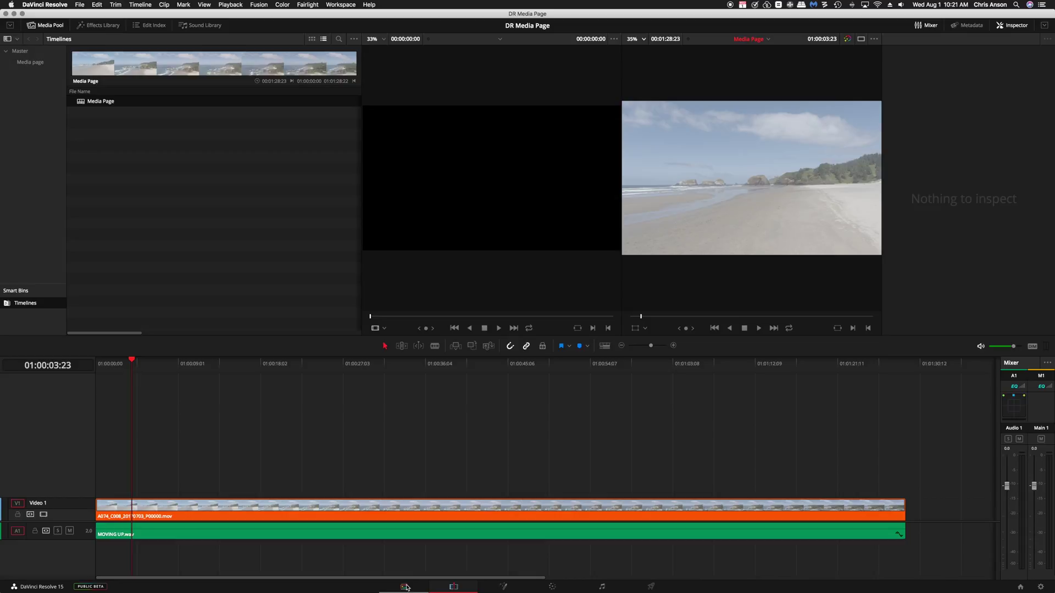
On the Media page, browse to !Drone footage > Inspire 2 > Beach > Cannon Beach 7-3-17 > A074_C015_20170703_P1
{"action": "key", "text": "shift+2"}
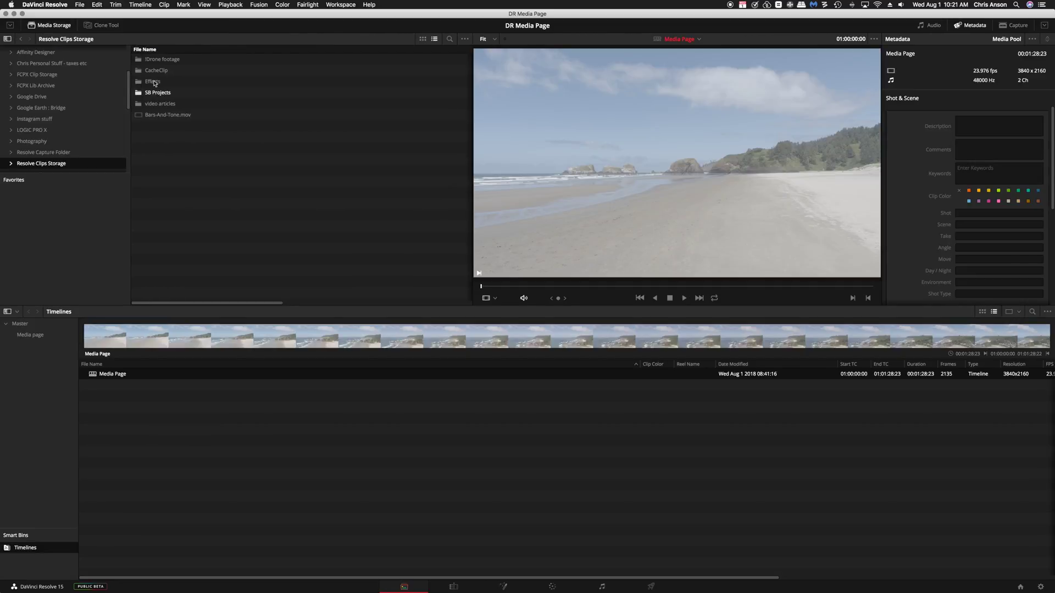
{"action": "double_click", "coordinate": [150, 60]}
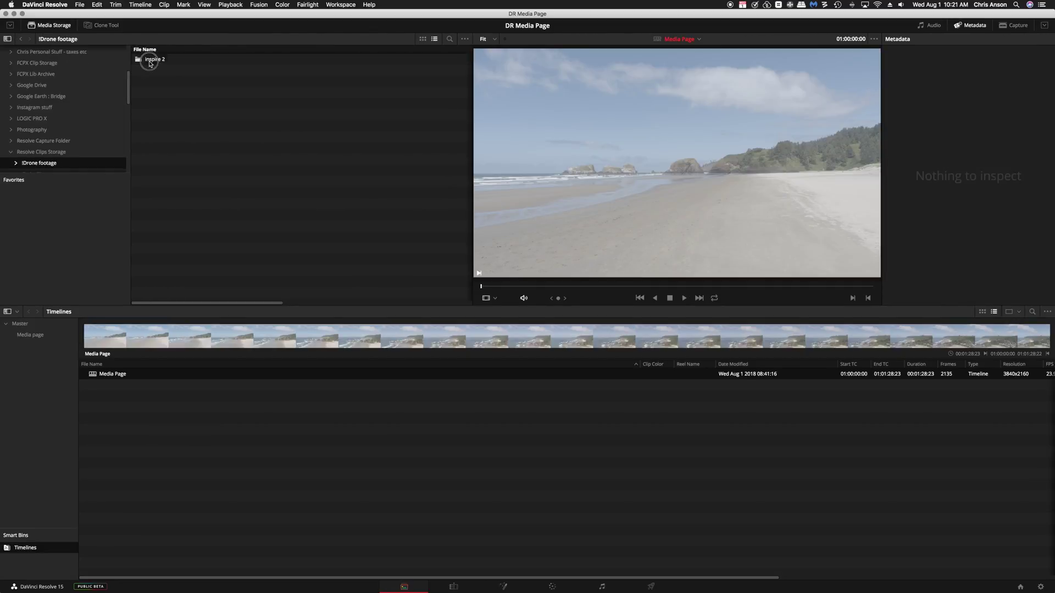
{"action": "double_click", "coordinate": [149, 63]}
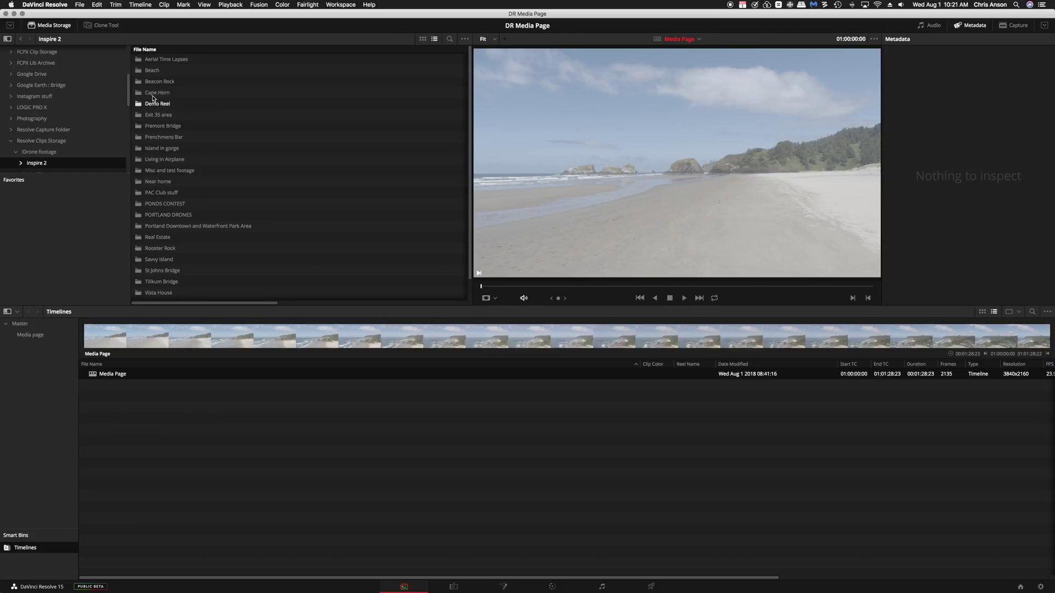
{"action": "double_click", "coordinate": [149, 70]}
{"action": "double_click", "coordinate": [155, 64]}
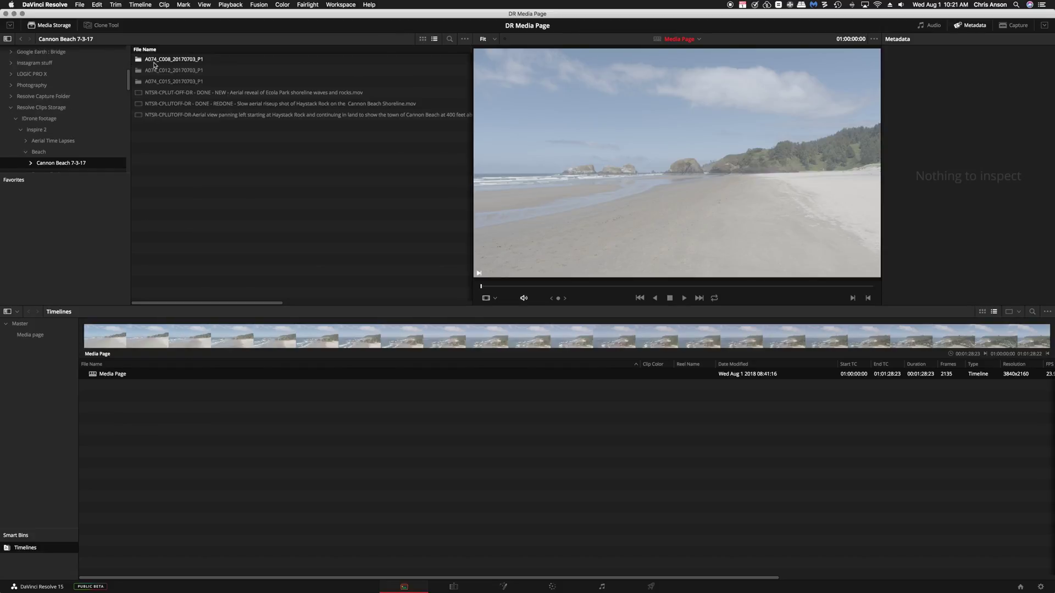
{"action": "double_click", "coordinate": [152, 81]}
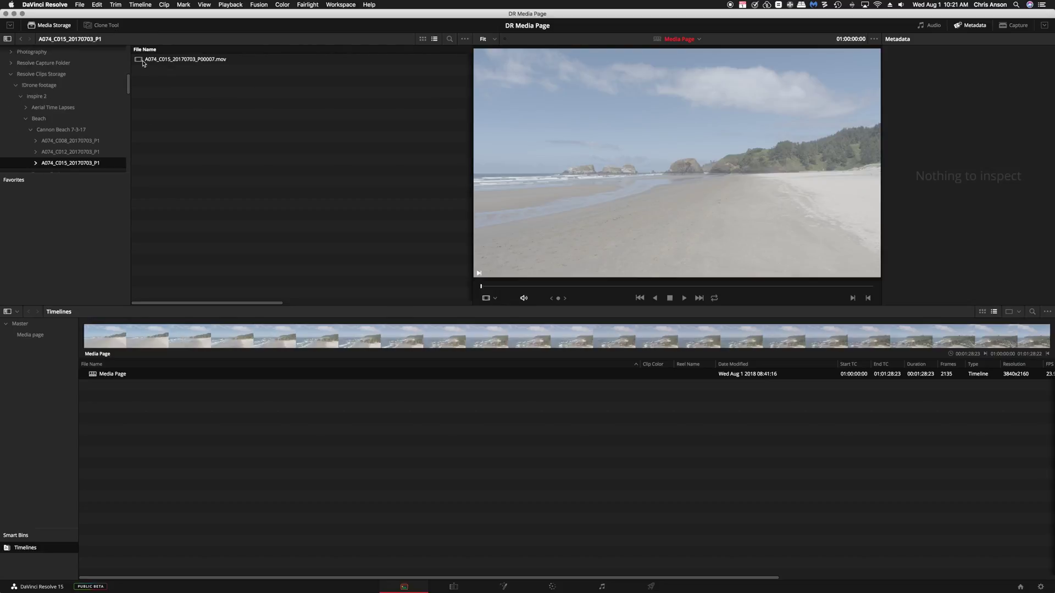
Preview A074_C015_20170703_P00007.mov and drag it into the Master bin
{"action": "left_click", "coordinate": [143, 61]}
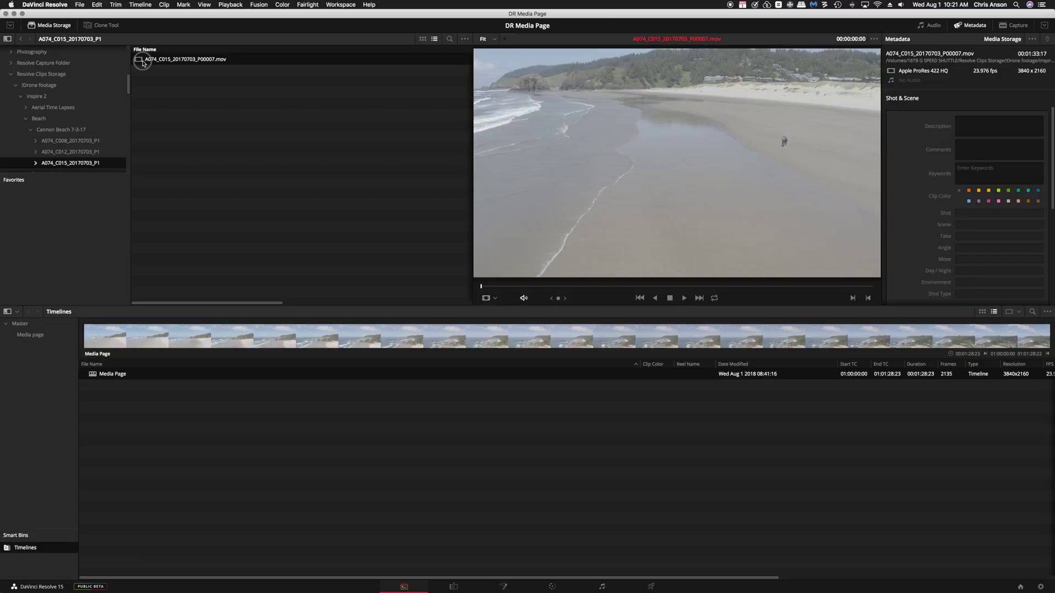
{"action": "left_click", "coordinate": [18, 324]}
{"action": "left_click_drag", "start_coordinate": [181, 60], "coordinate": [113, 407]}
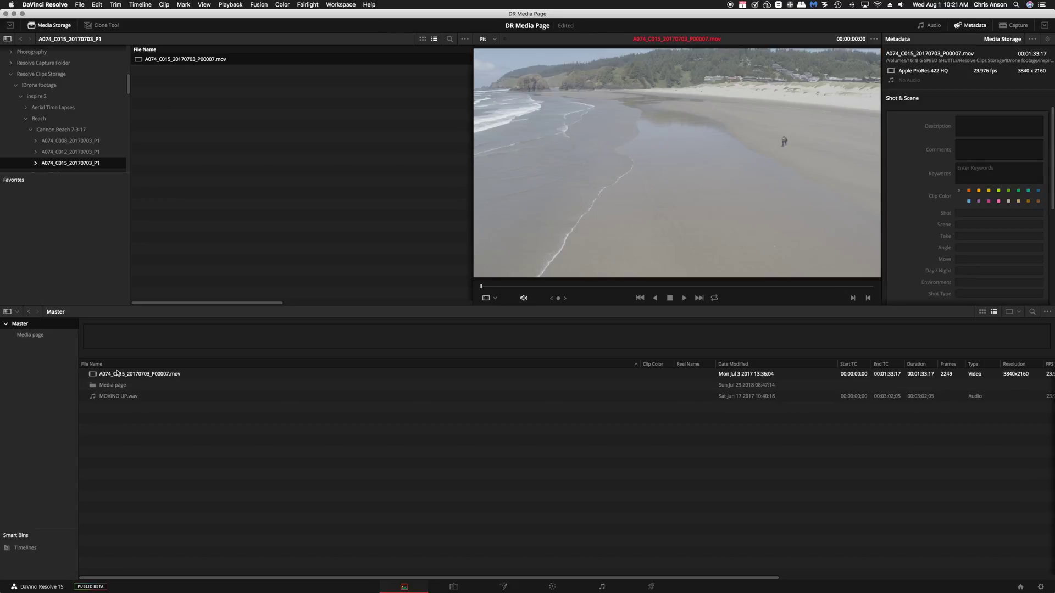
On the Edit page, load the A074_C015 drone clip in the source viewer, play and scrub ahead
{"action": "left_click", "coordinate": [455, 586]}
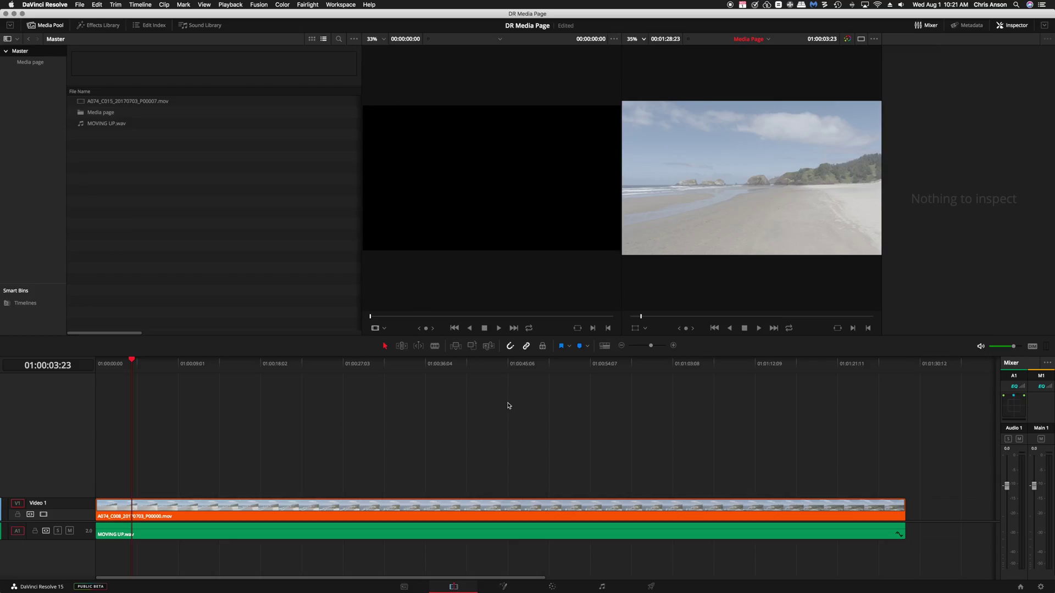
{"action": "left_click", "coordinate": [99, 101]}
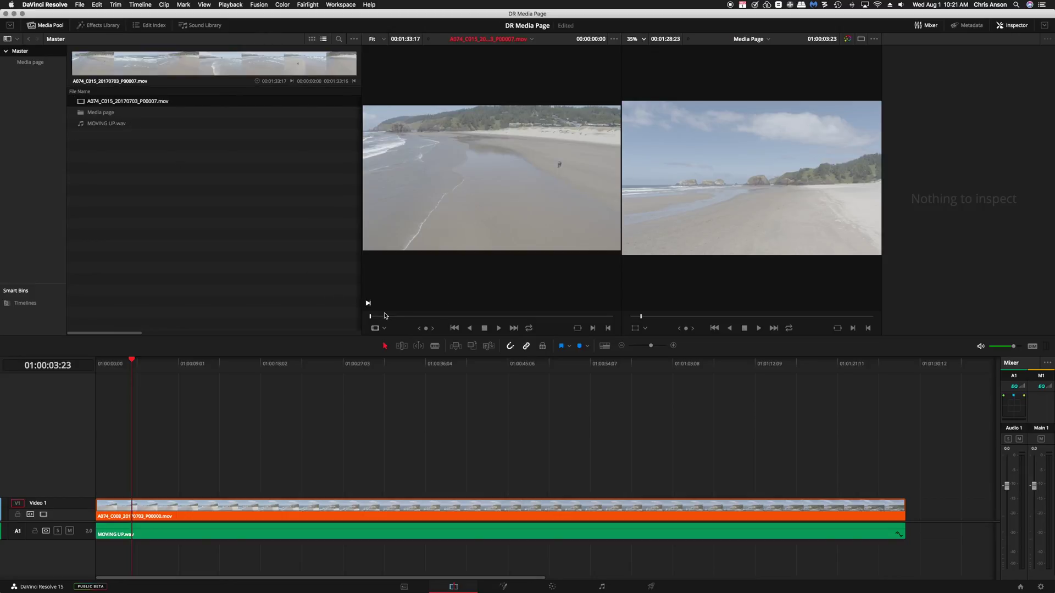
{"action": "left_click", "coordinate": [498, 327]}
{"action": "left_click_drag", "start_coordinate": [385, 320], "coordinate": [470, 318]}
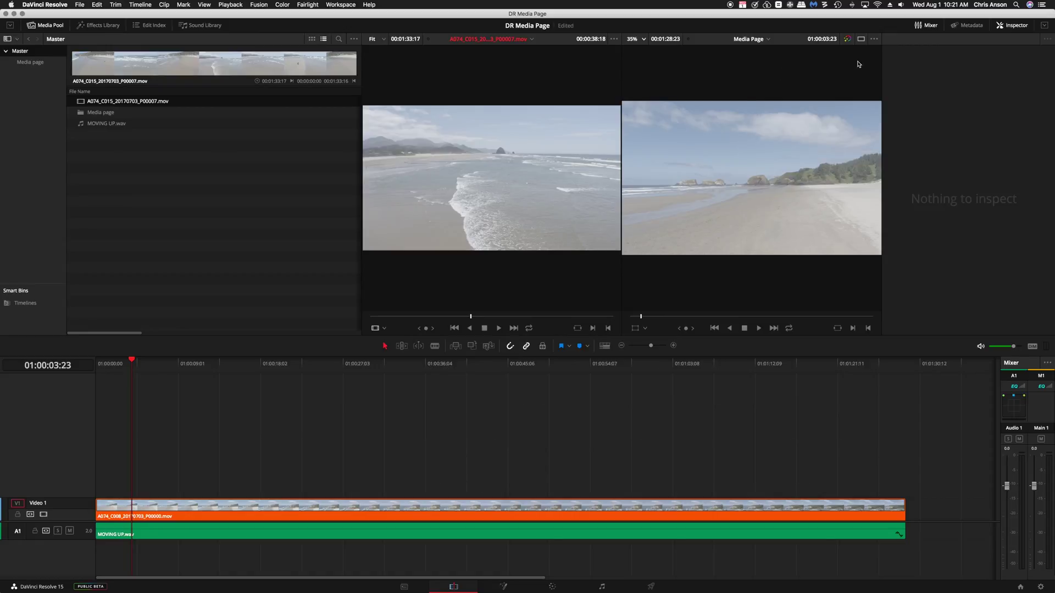
Switch to a single viewer, show the beach clip's settings in the Inspector, and open the audio mixer
{"action": "left_click", "coordinate": [861, 39]}
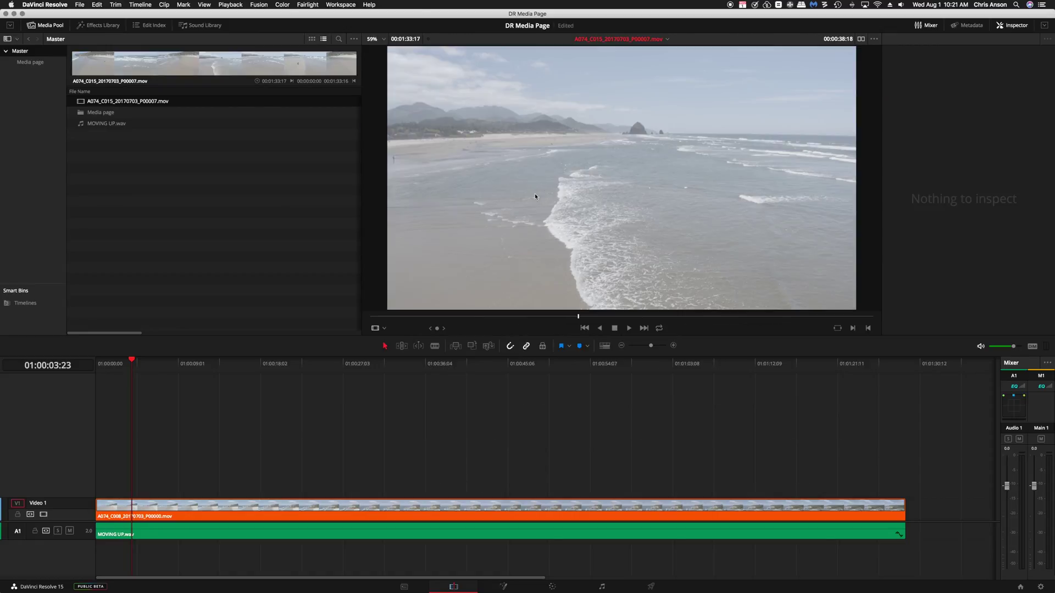
{"action": "left_click", "coordinate": [332, 505]}
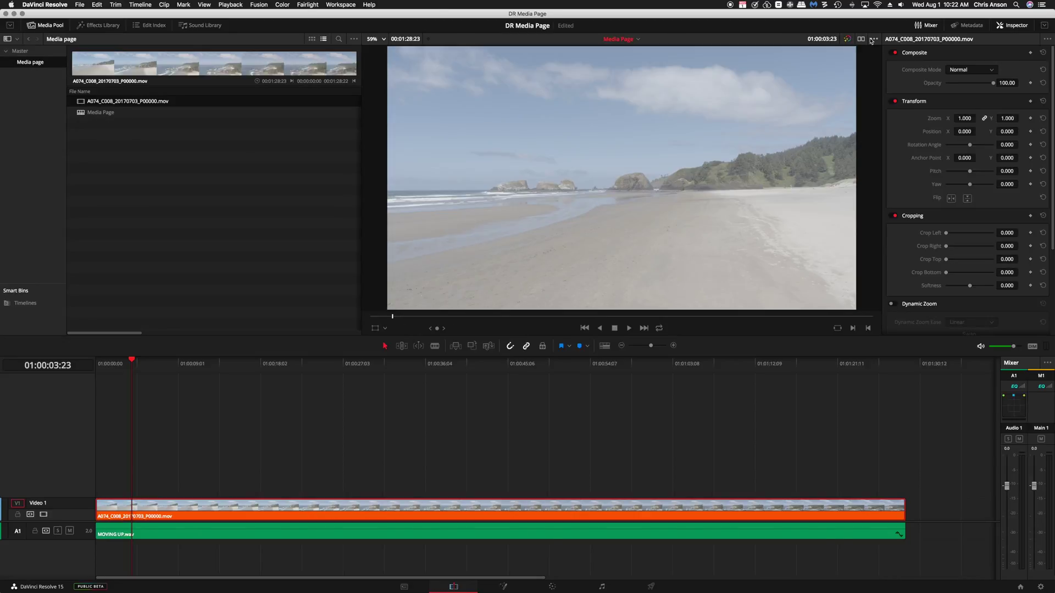
{"action": "left_click", "coordinate": [874, 39]}
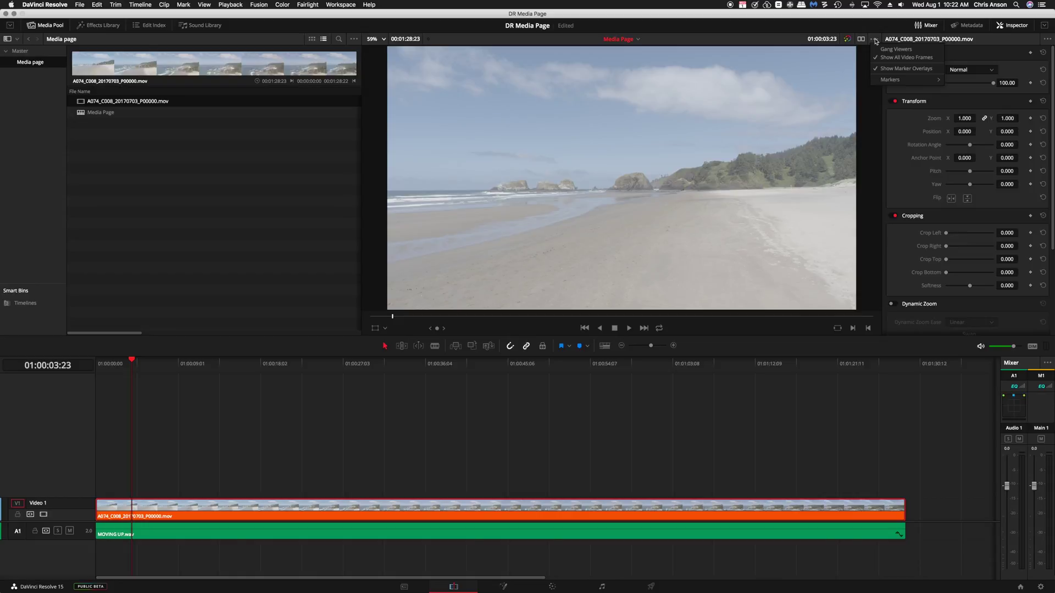
{"action": "left_click", "coordinate": [875, 40]}
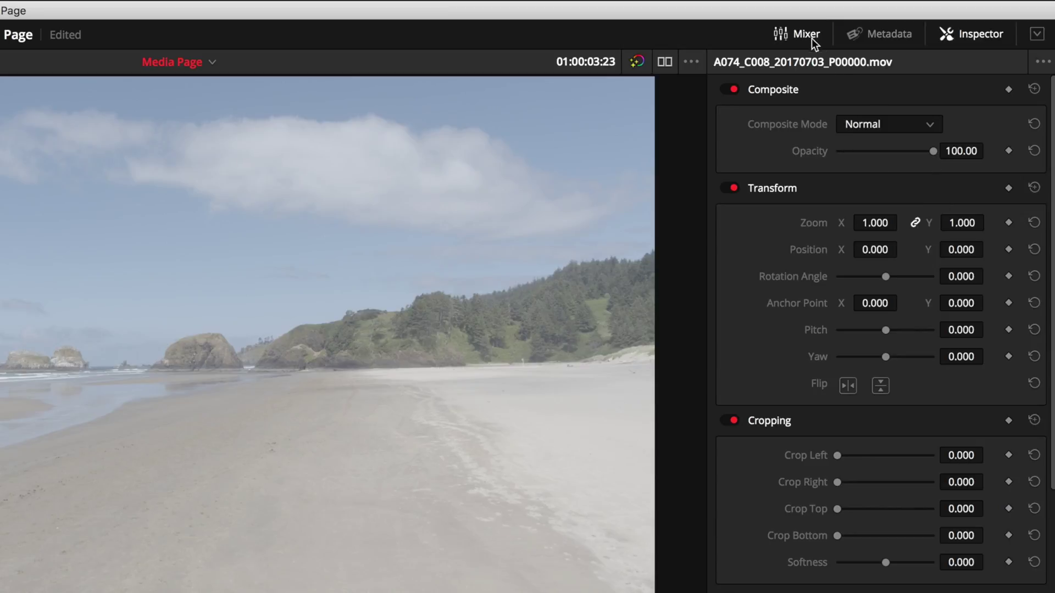
{"action": "left_click", "coordinate": [965, 33]}
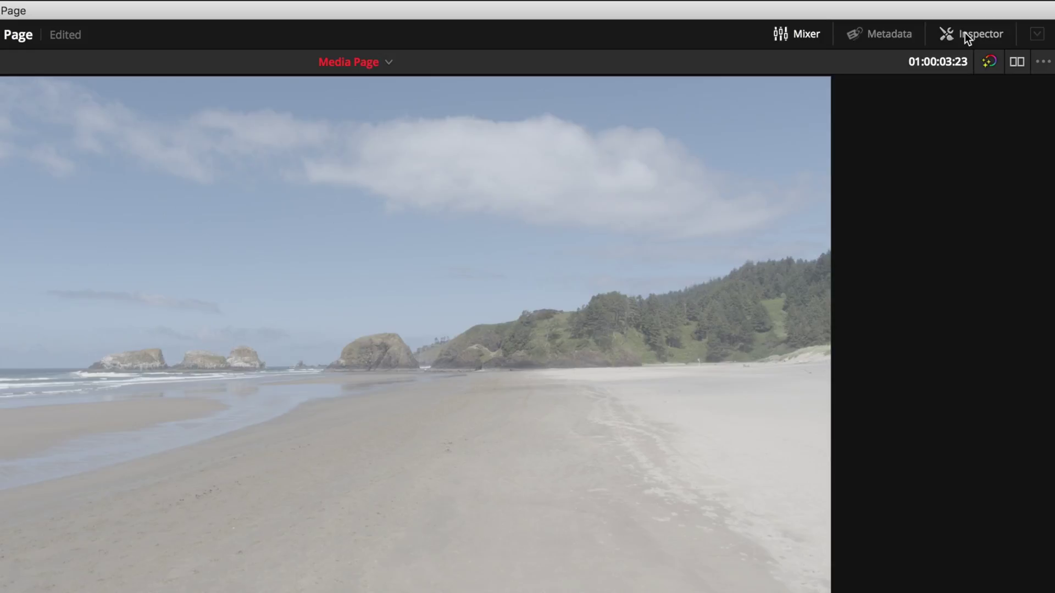
{"action": "left_click", "coordinate": [965, 33]}
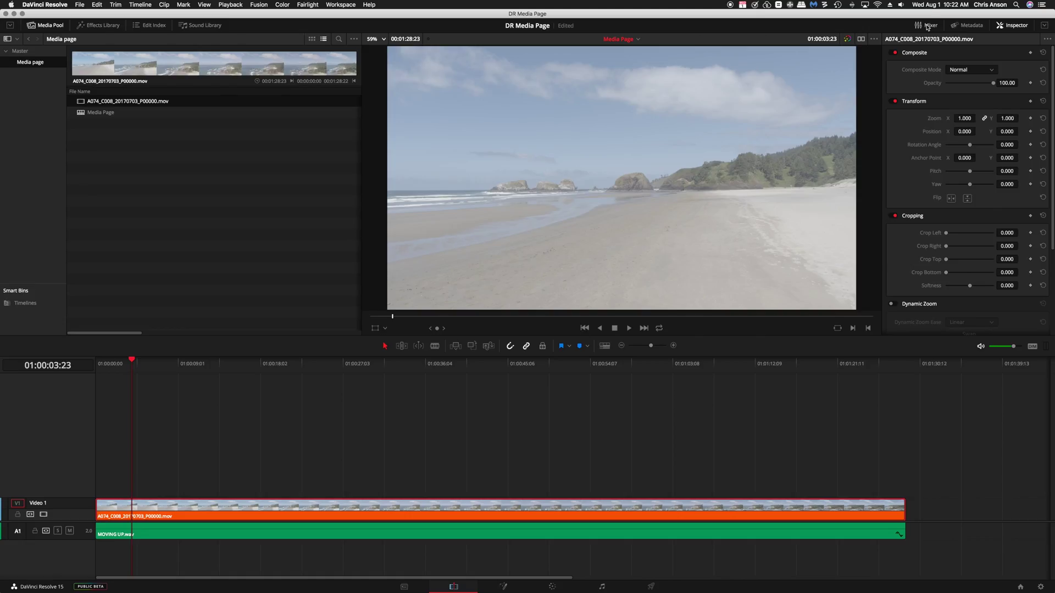
{"action": "left_click", "coordinate": [800, 34]}
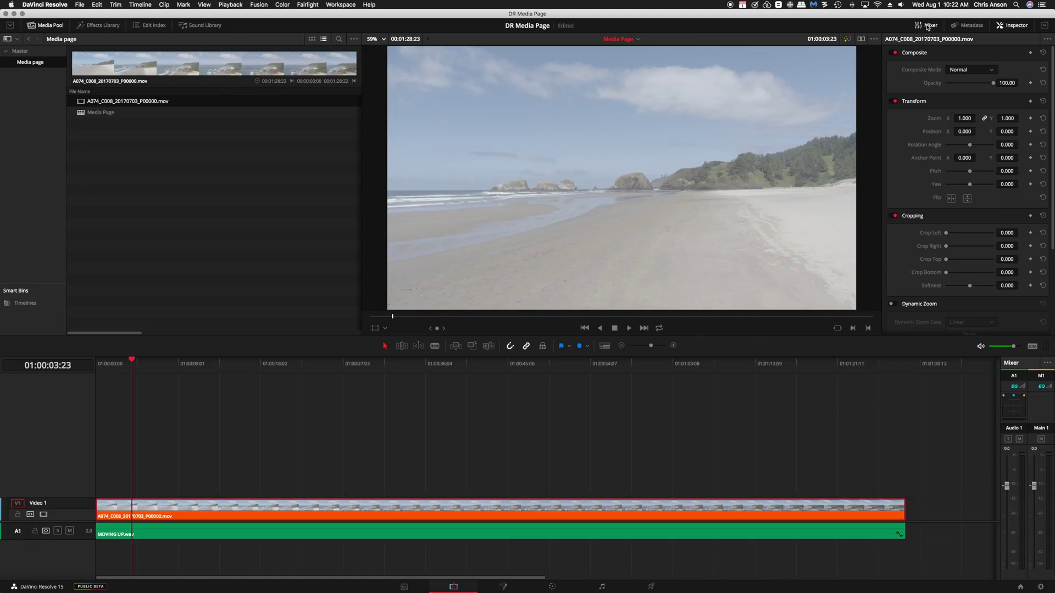
Hide the audio mixer to widen the timeline, keeping the Inspector at half height on the beach clip
{"action": "left_click", "coordinate": [927, 26]}
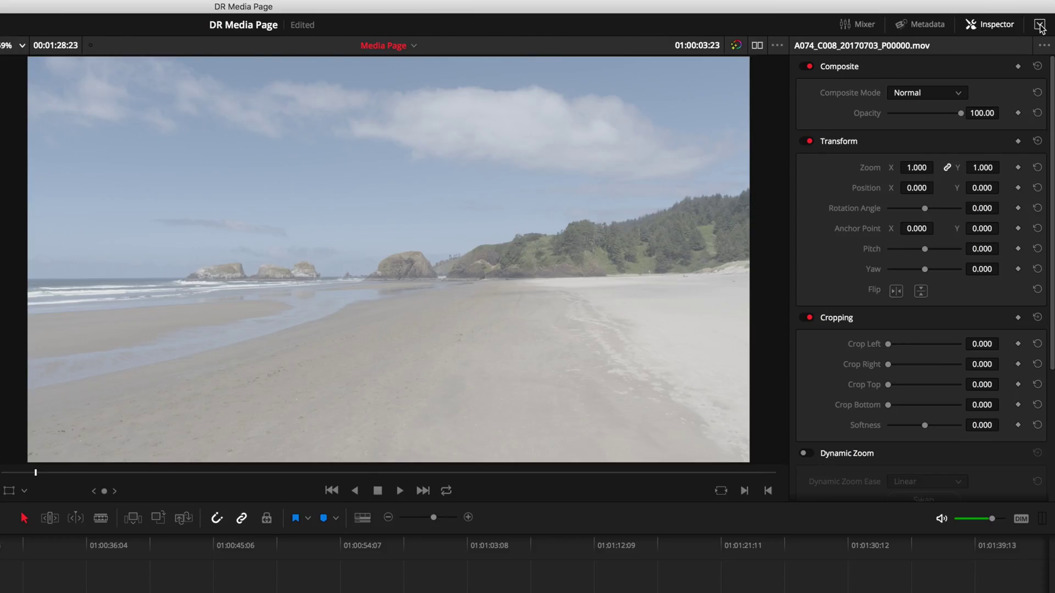
{"action": "left_click", "coordinate": [1040, 25]}
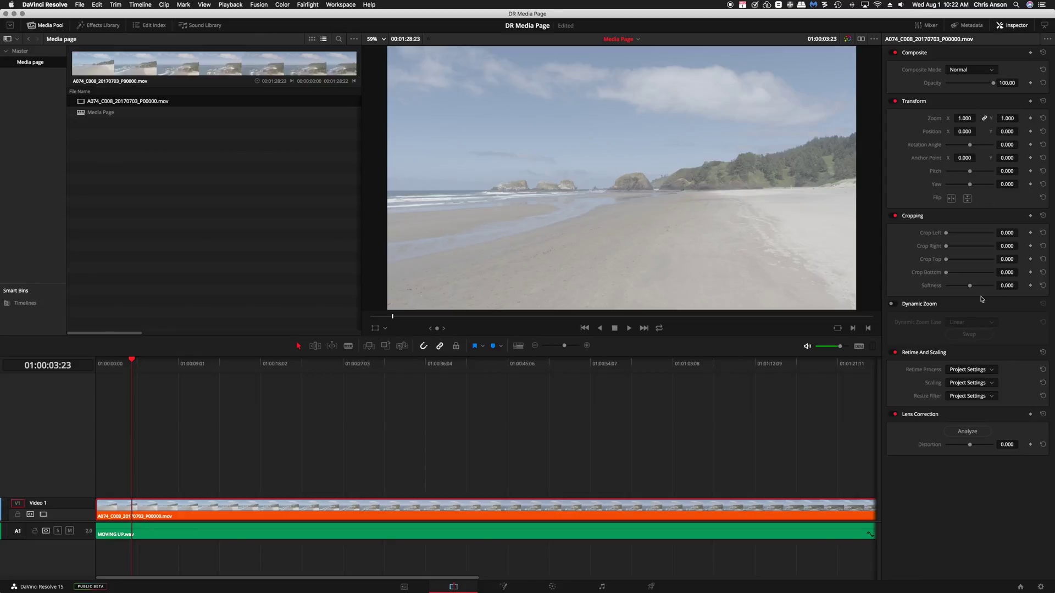
{"action": "left_click", "coordinate": [1043, 28]}
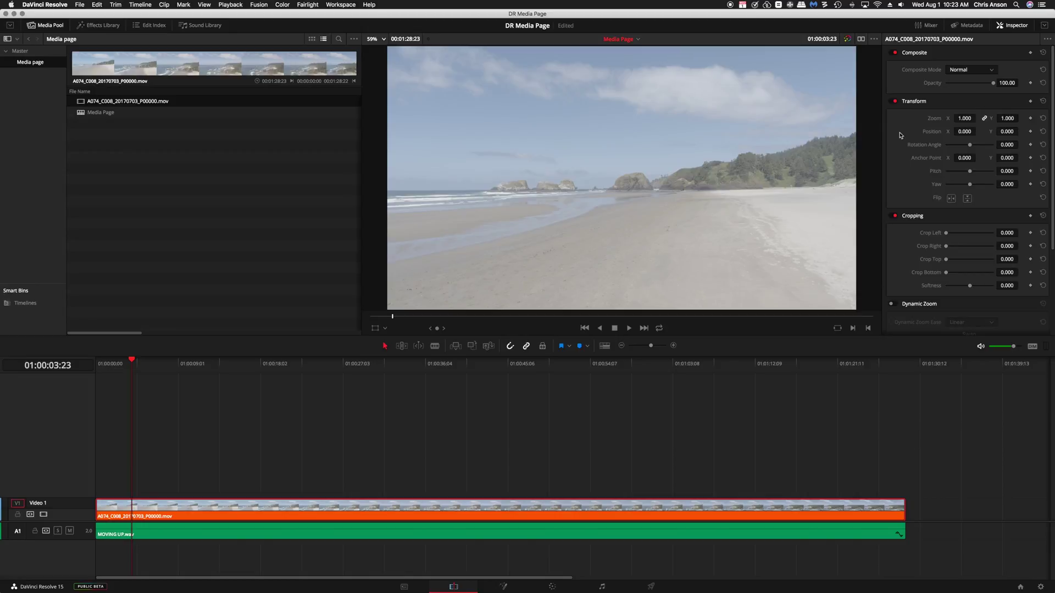
{"action": "scroll", "coordinate": [901, 135], "scroll_direction": "down", "scroll_amount": 3}
{"action": "scroll", "coordinate": [900, 135], "scroll_direction": "up", "scroll_amount": 3}
{"action": "scroll", "coordinate": [889, 155], "scroll_direction": "down", "scroll_amount": 5}
{"action": "scroll", "coordinate": [889, 155], "scroll_direction": "up", "scroll_amount": 5}
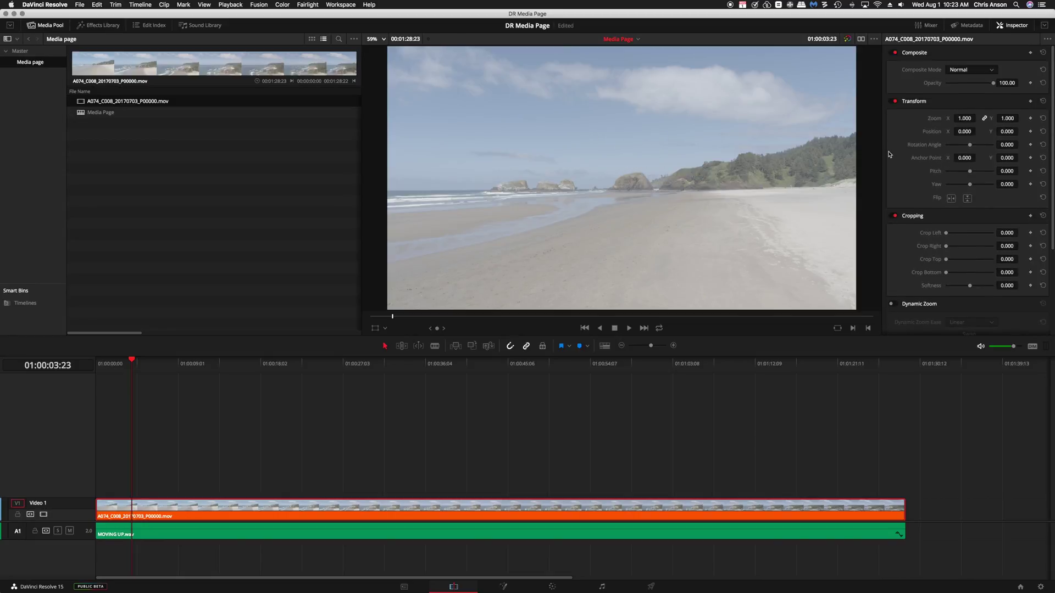